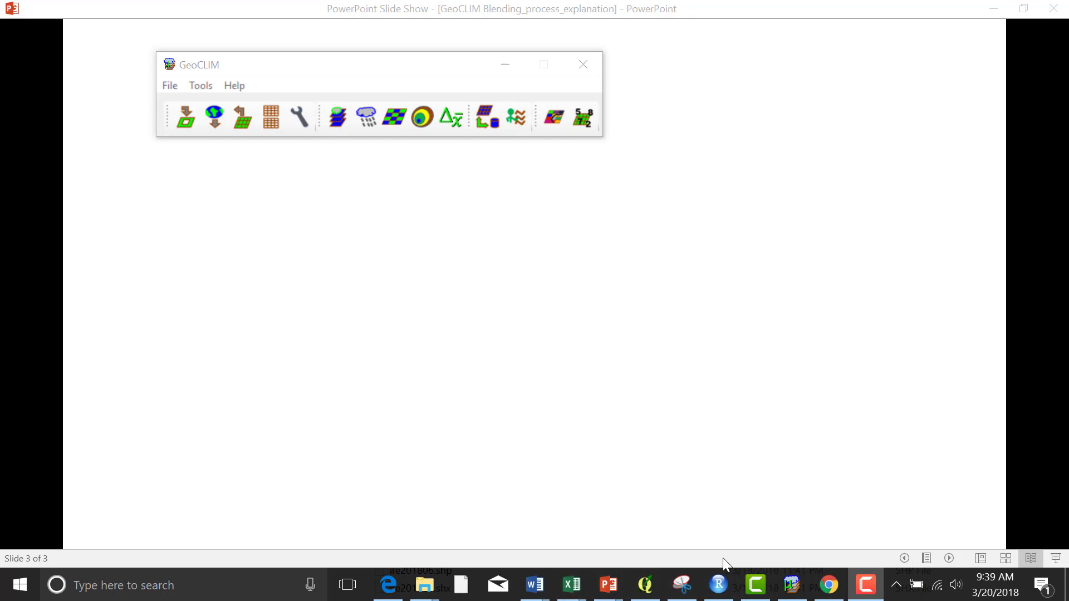
Switch to the Dekads2018 workbook in Excel, inspect the station rainfall in column dek07, and close the workbook.
drag(421, 69, 369, 44)
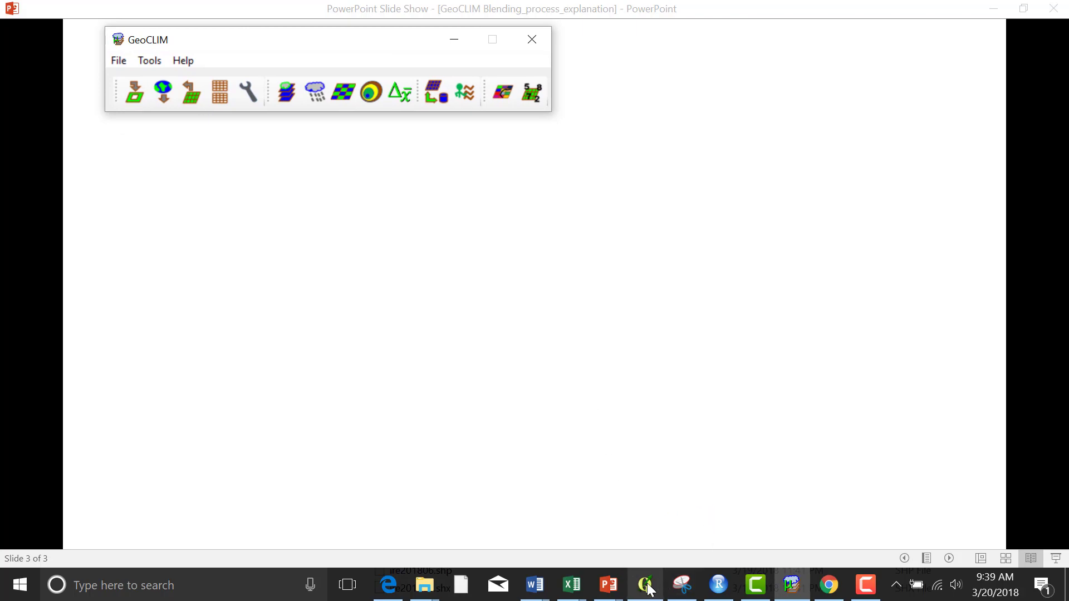
mouse_move(576, 585)
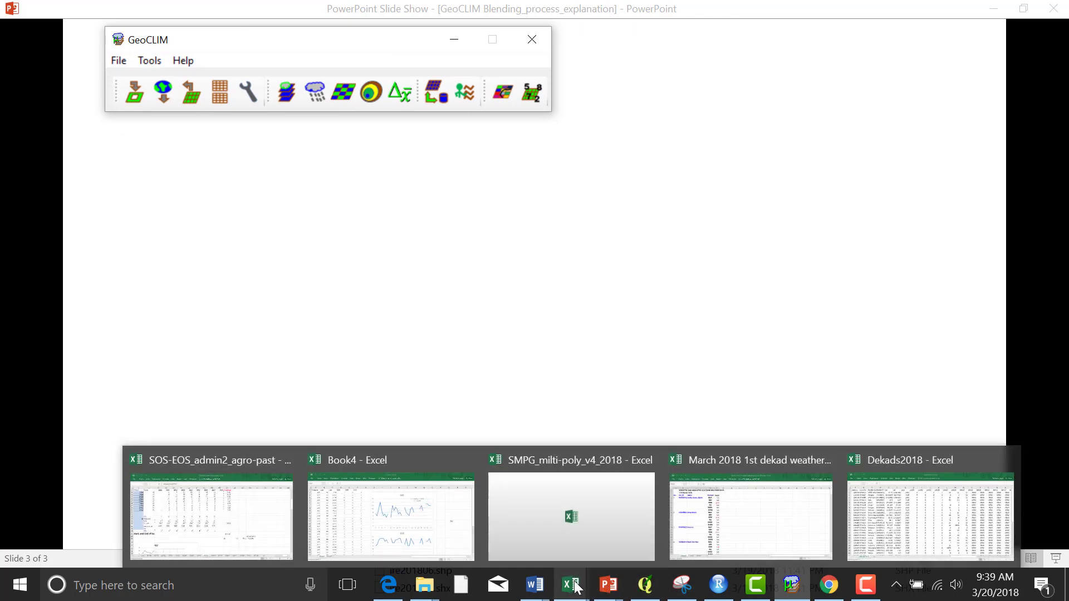
click(916, 519)
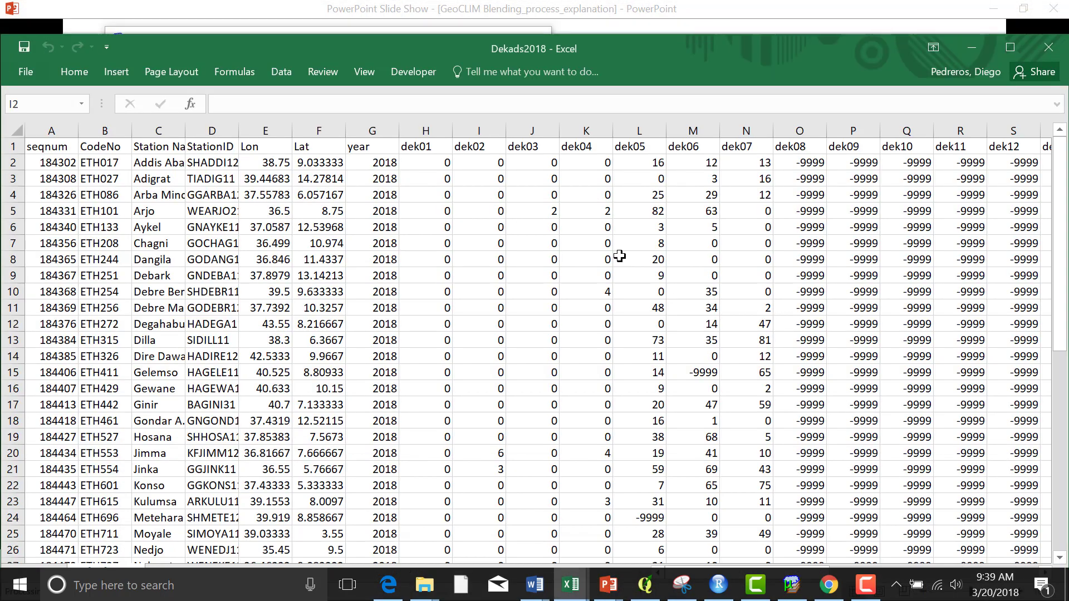
drag(326, 47, 320, 12)
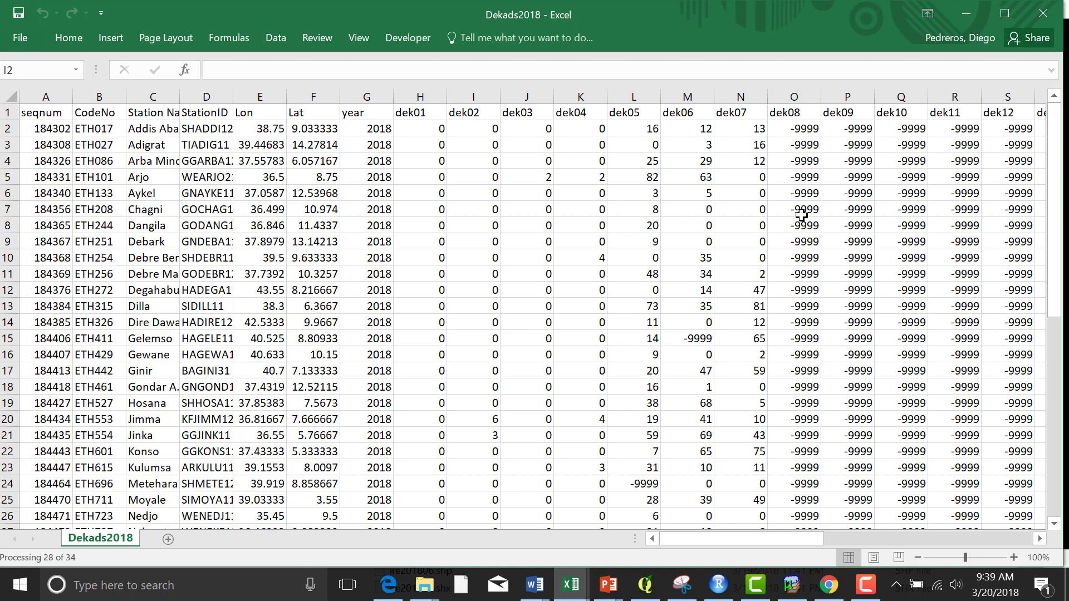
click(738, 95)
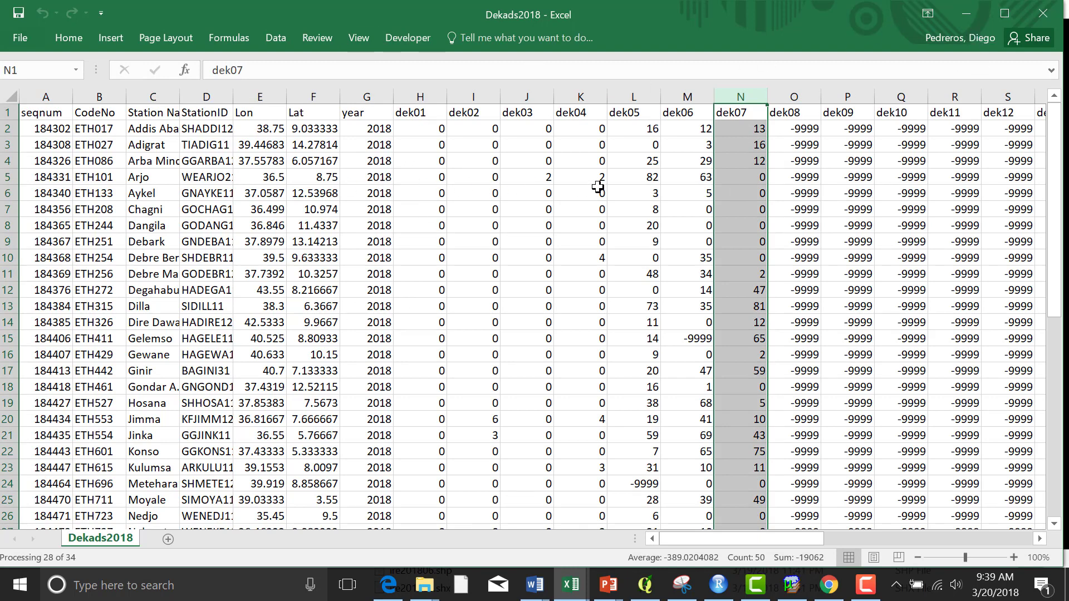
click(1044, 20)
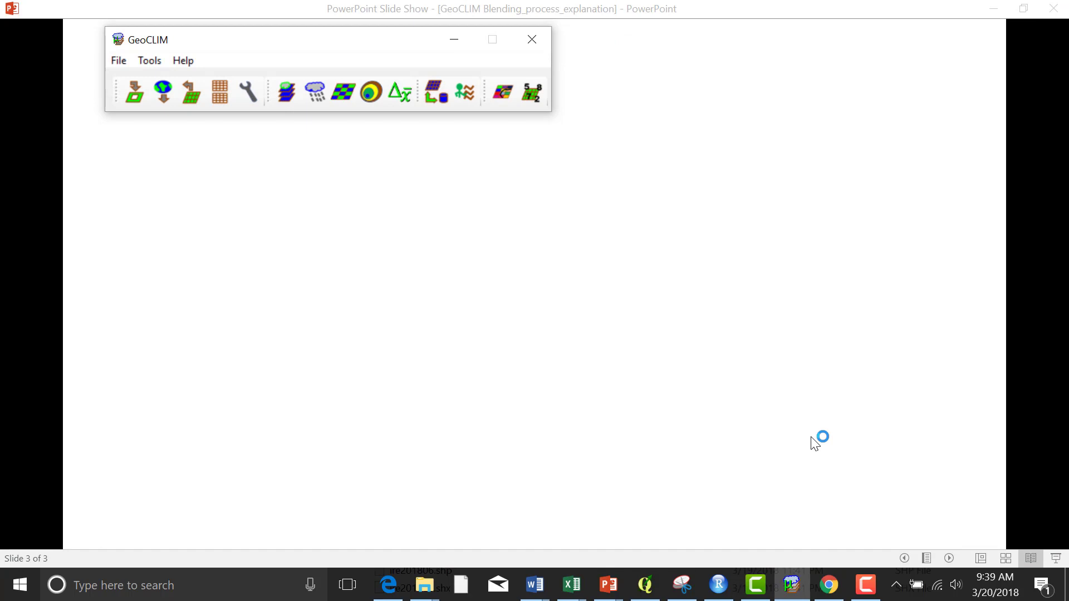
Switch to GeoCLIM and set the precipitation dataset in its settings to CHIRPS_PPT_GLOBAL_DEKADAL.
click(792, 584)
click(791, 585)
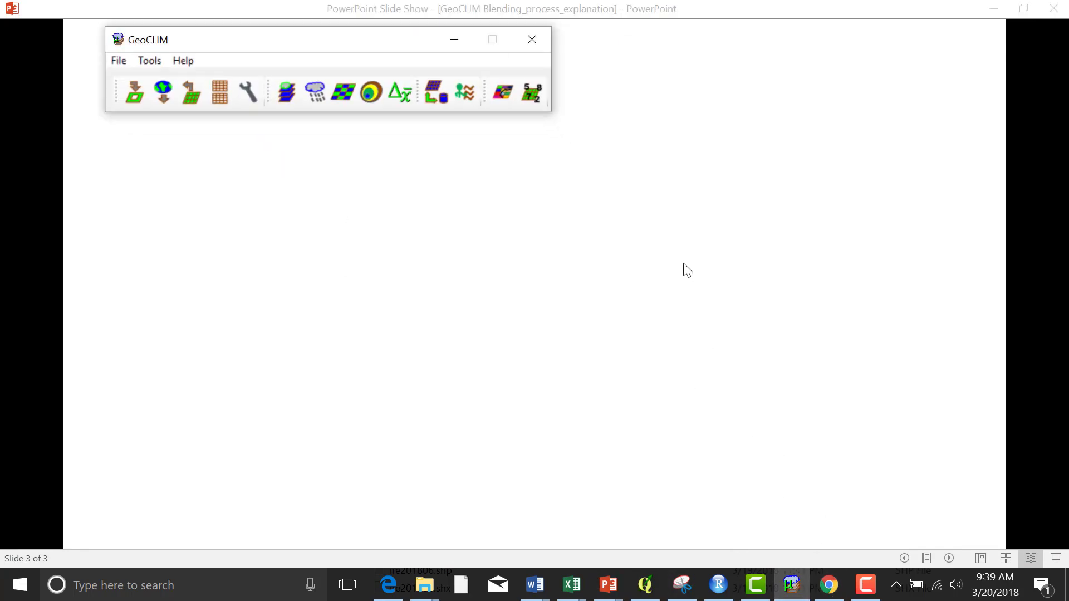
click(248, 92)
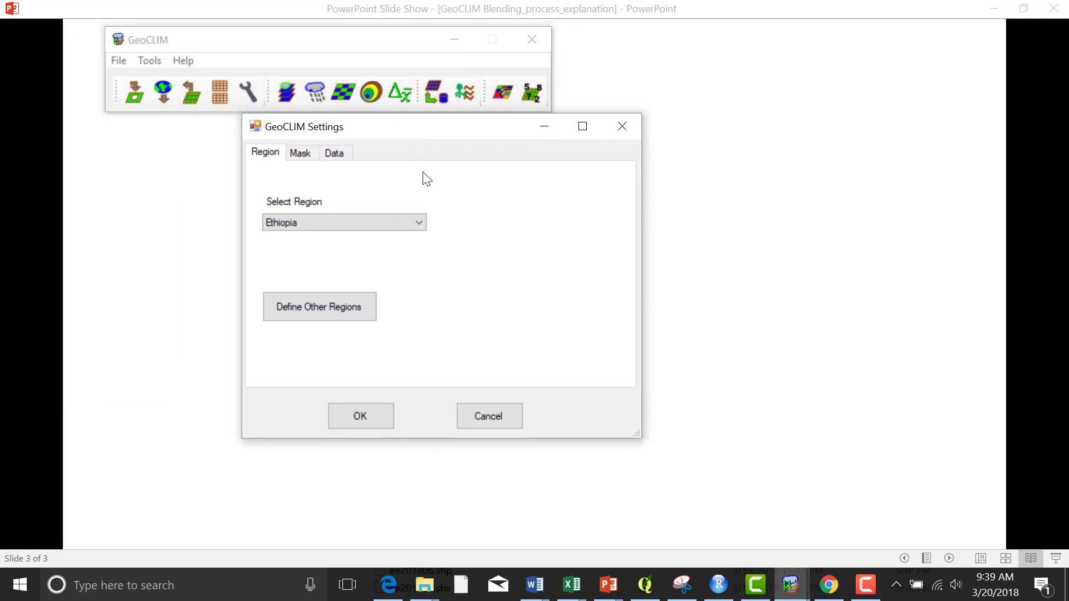
click(337, 156)
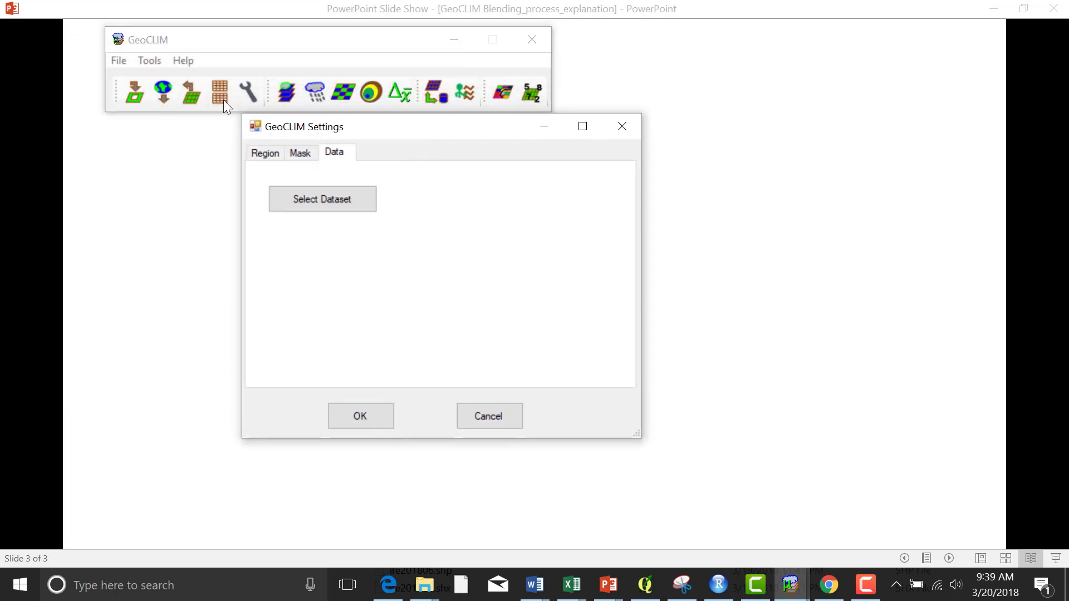
click(337, 202)
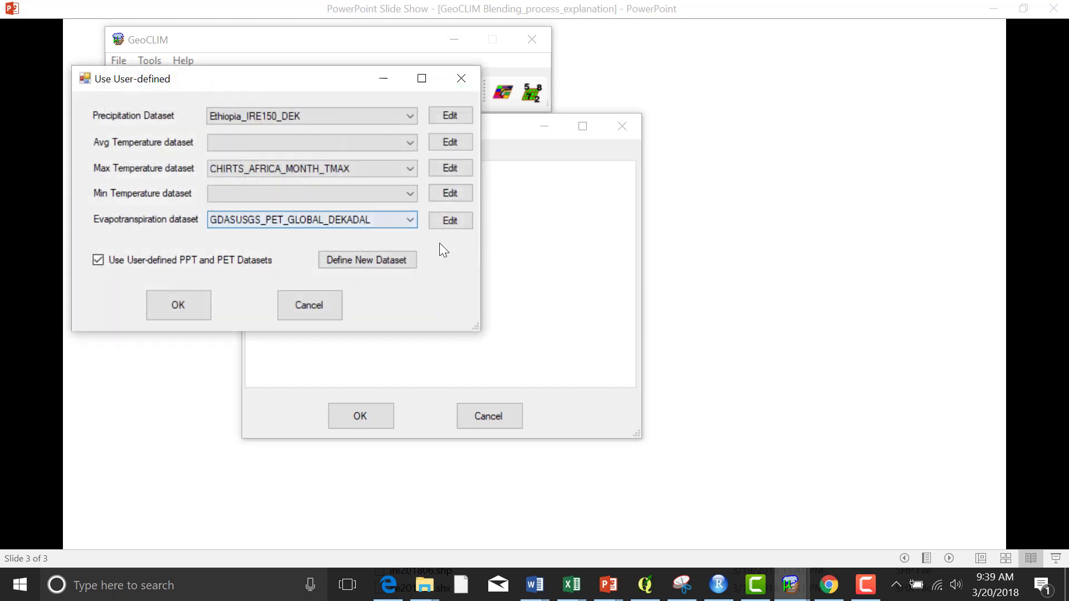
click(395, 117)
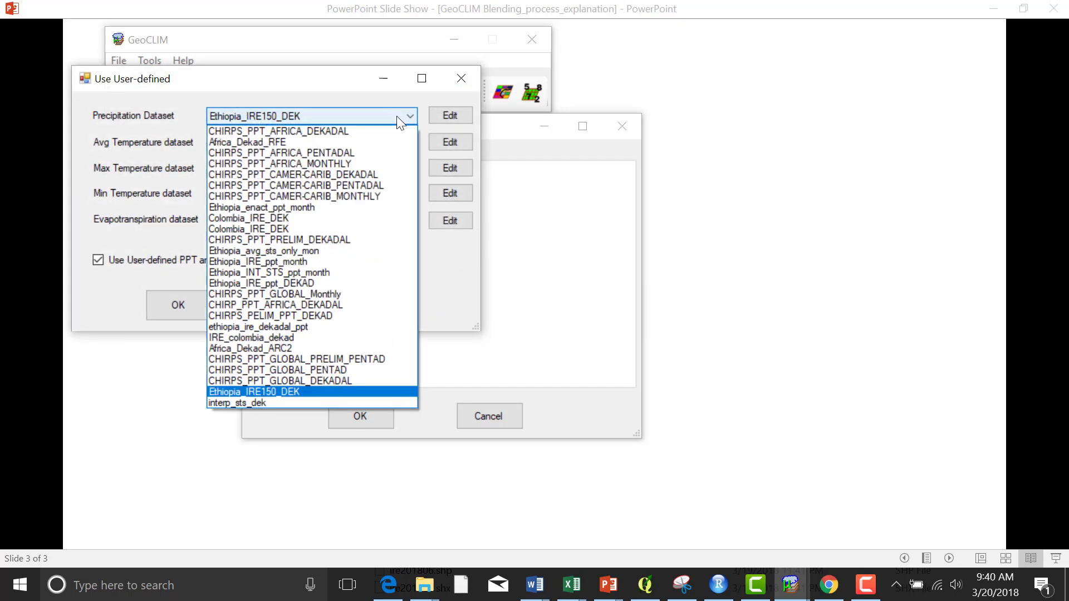
click(297, 382)
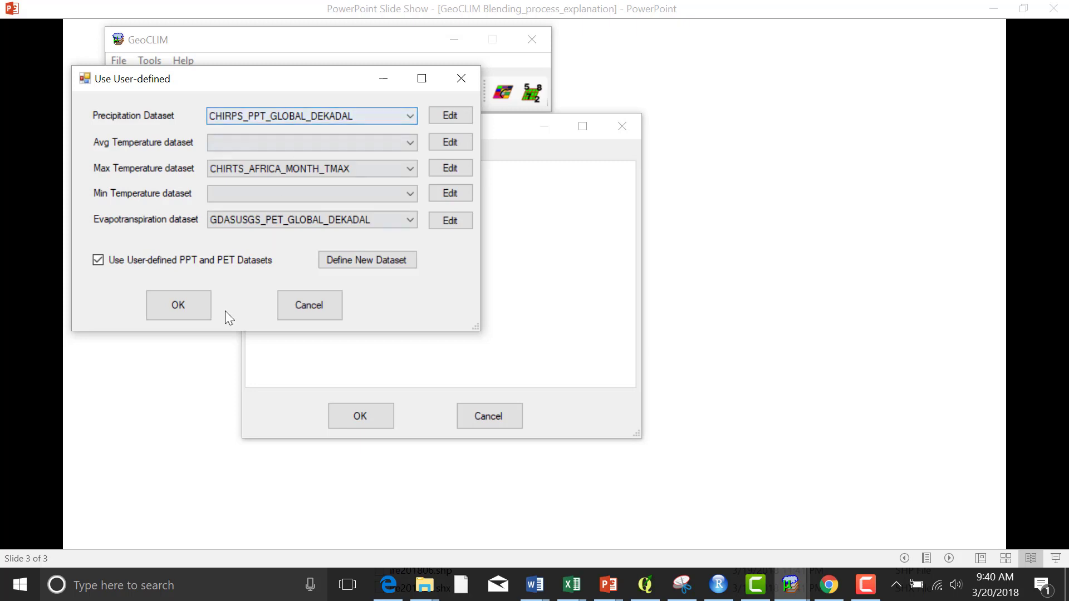
click(191, 304)
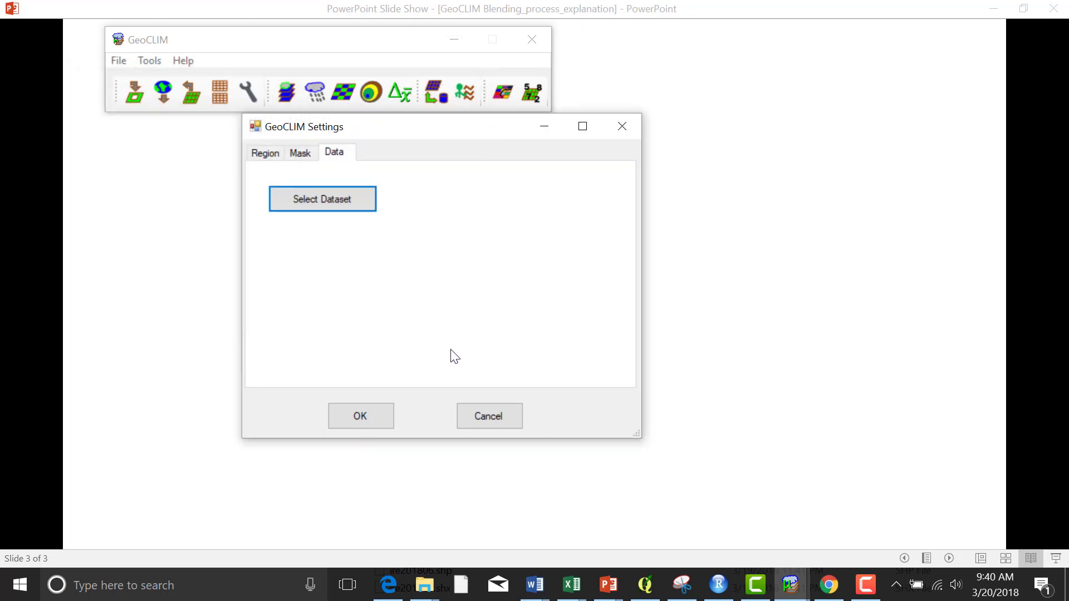
click(159, 29)
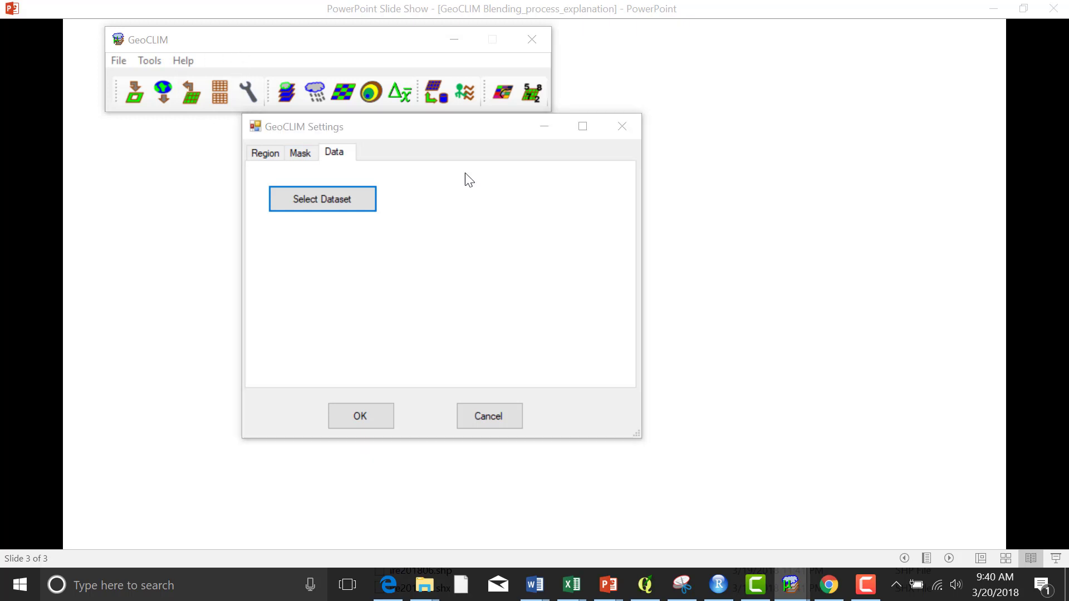
click(369, 419)
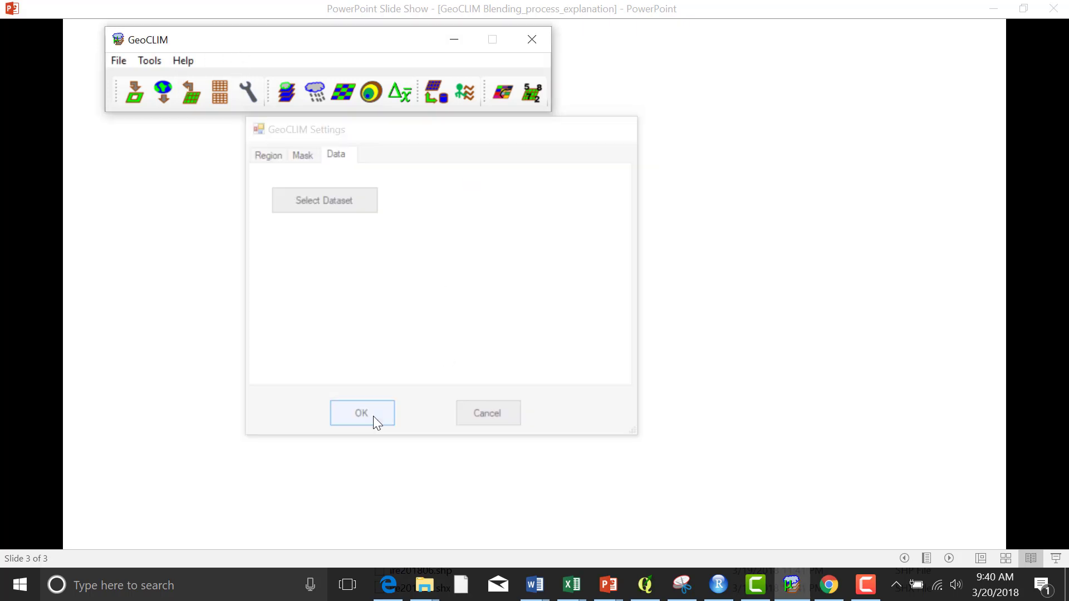
Check the most recent dekads in the available rainfall data for the CHIRPS dataset and close the list.
click(218, 92)
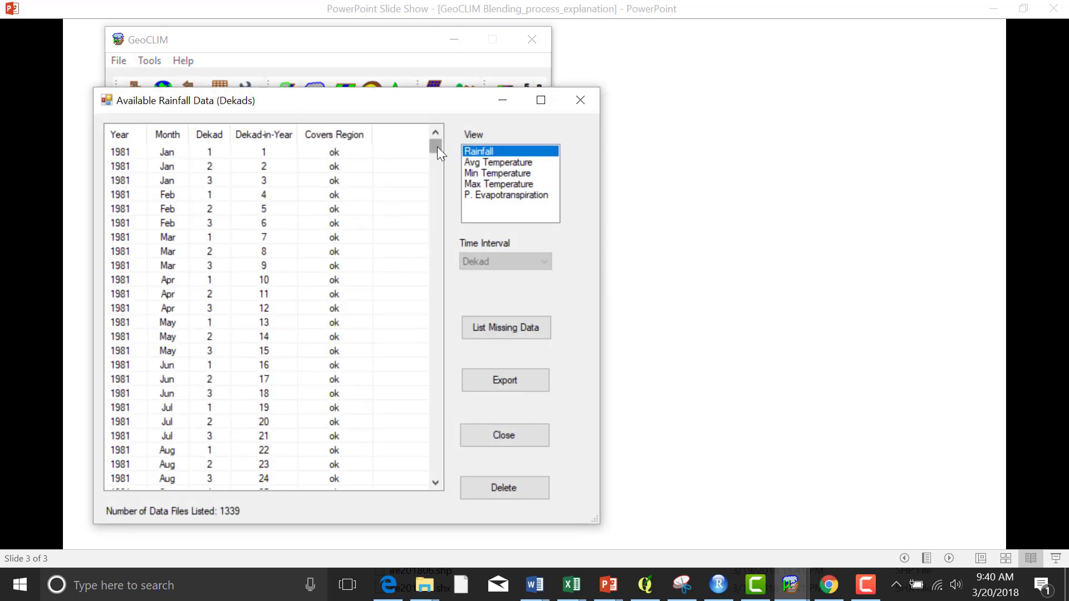
drag(437, 146, 429, 483)
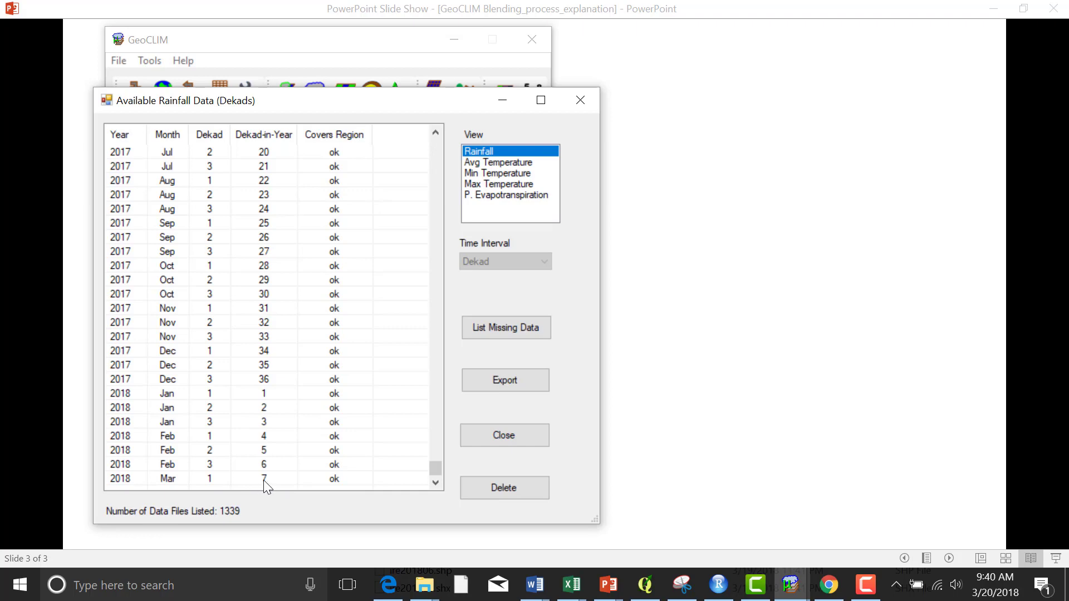
click(510, 436)
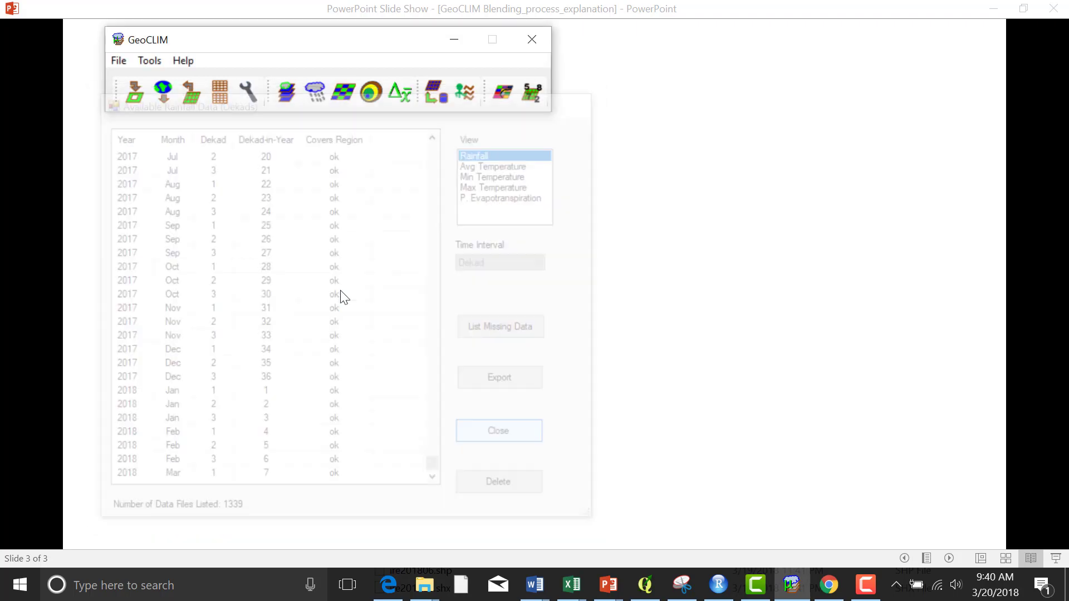
Set the precipitation dataset in the GeoCLIM settings to Ethiopia_IRE150_DEK and accept the settings.
click(250, 89)
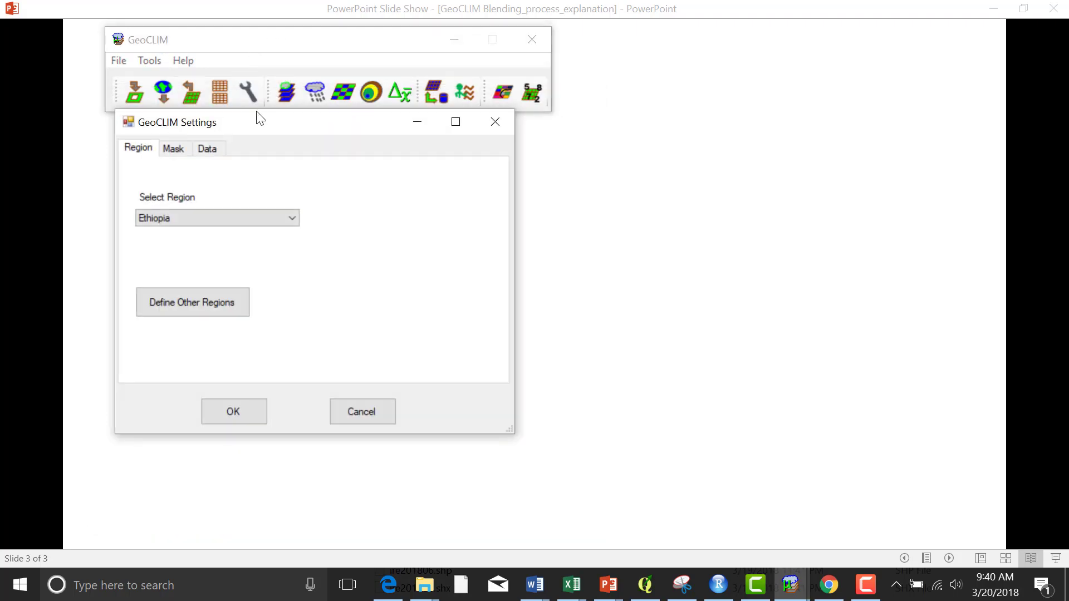
click(207, 147)
click(222, 195)
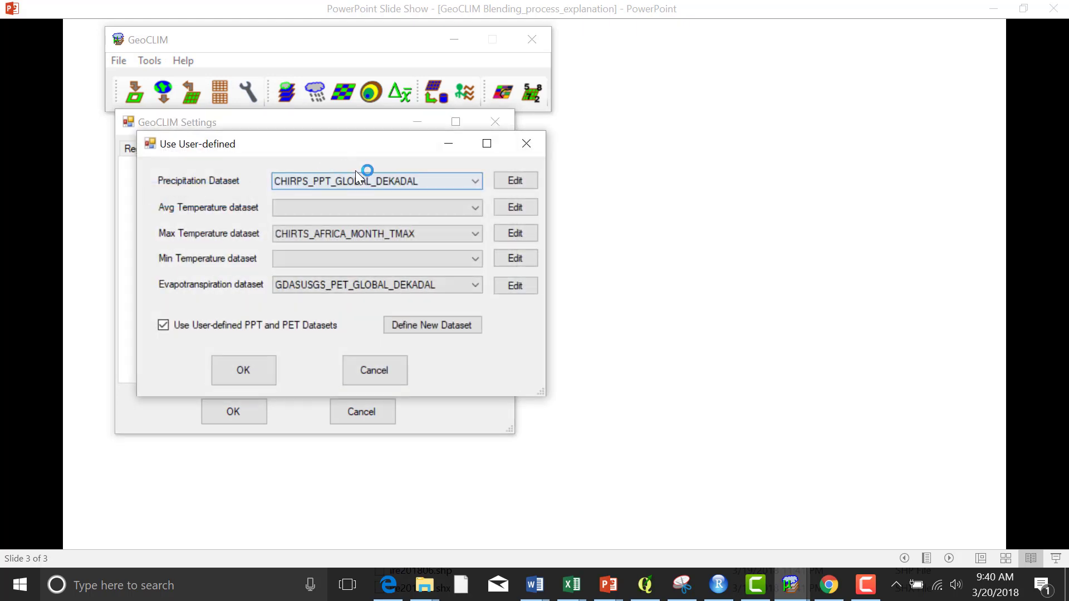
click(475, 181)
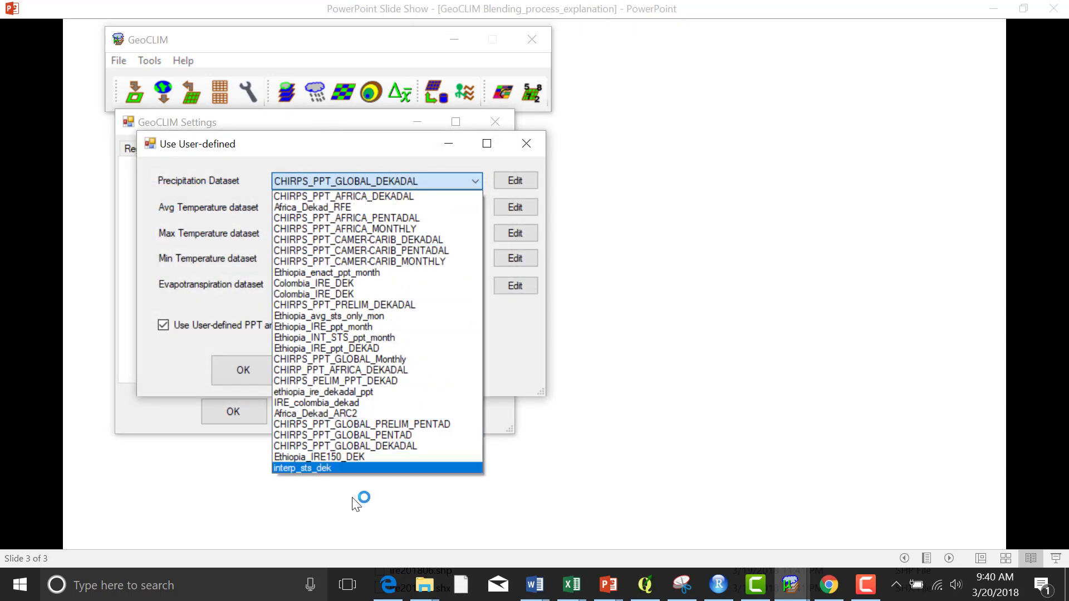
click(338, 460)
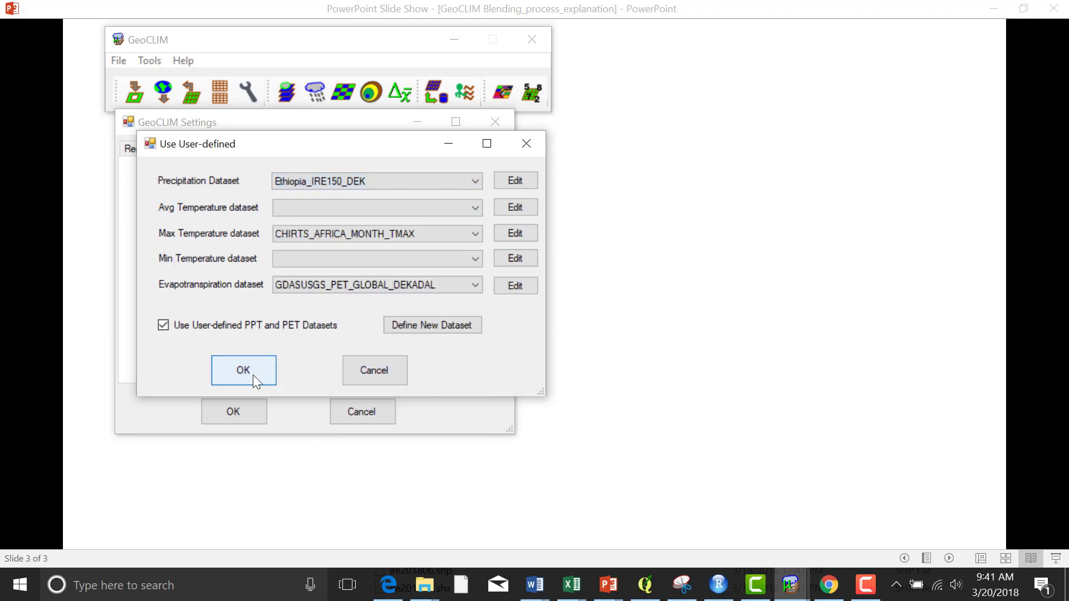
key(Return)
click(250, 416)
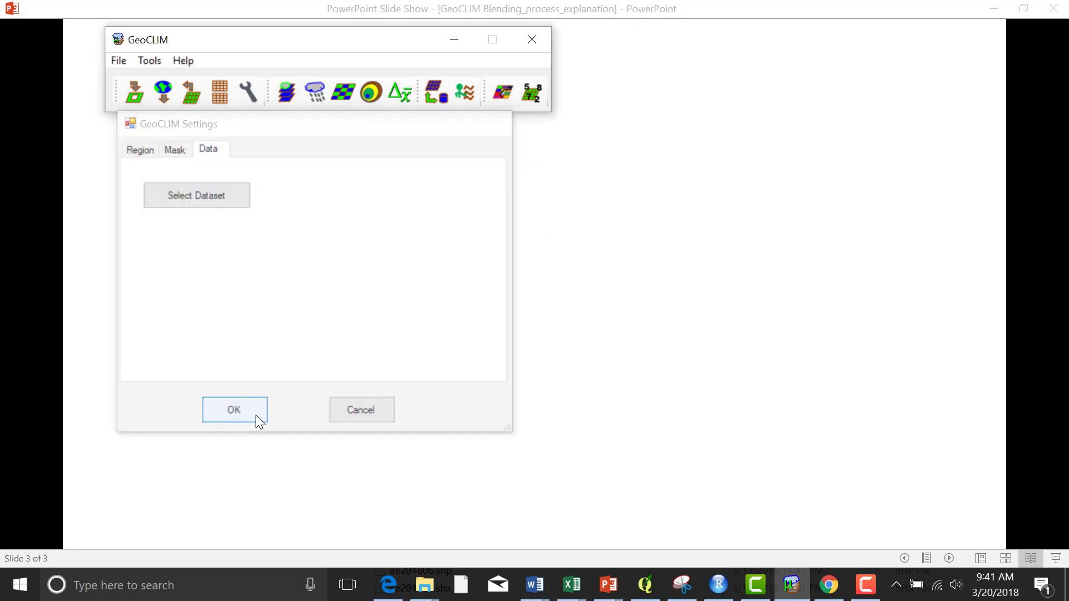
Check the most recent dekads in the available rainfall data for the Ethiopia_IRE150_DEK dataset and close the list.
click(221, 94)
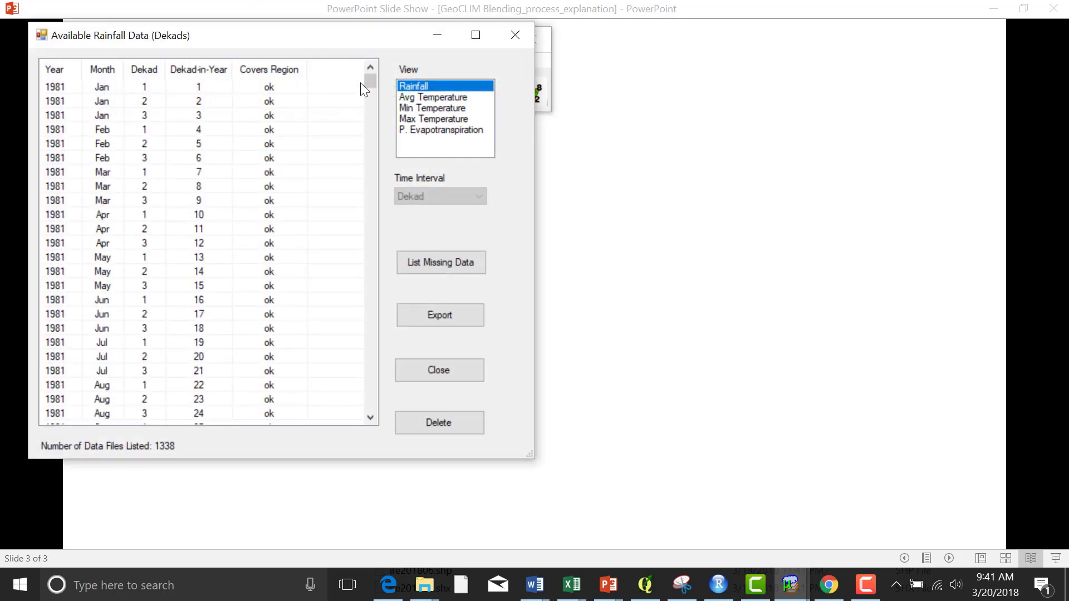
drag(370, 78, 369, 413)
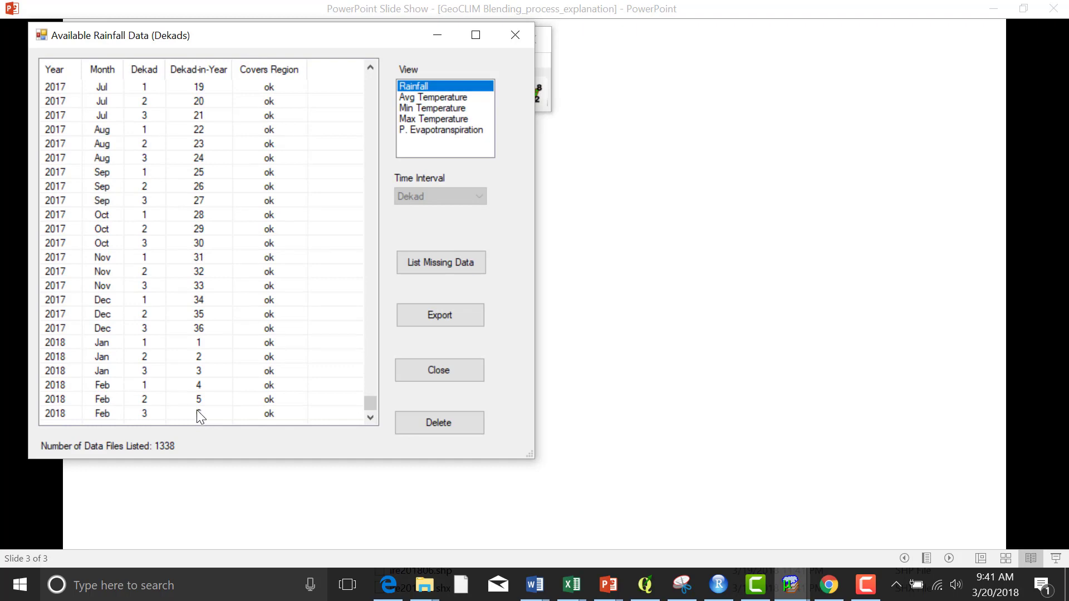
click(450, 370)
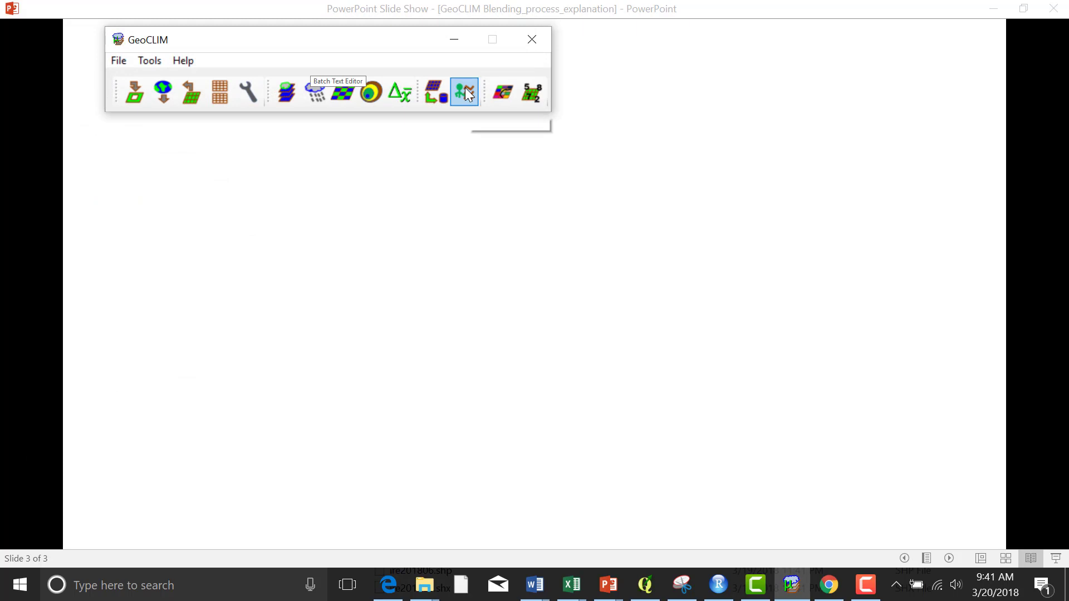
Open the batch file Ethiopia_IRE150_ppt_dek.gbl from the GEOCLIM_help\code folder in the Batch Text Editor.
click(465, 90)
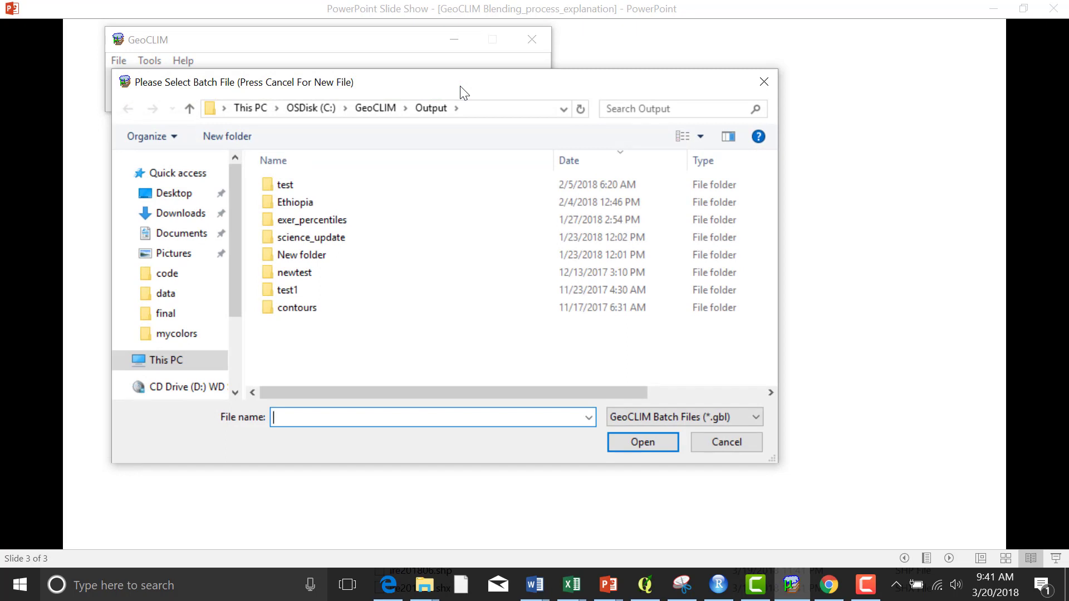
click(375, 108)
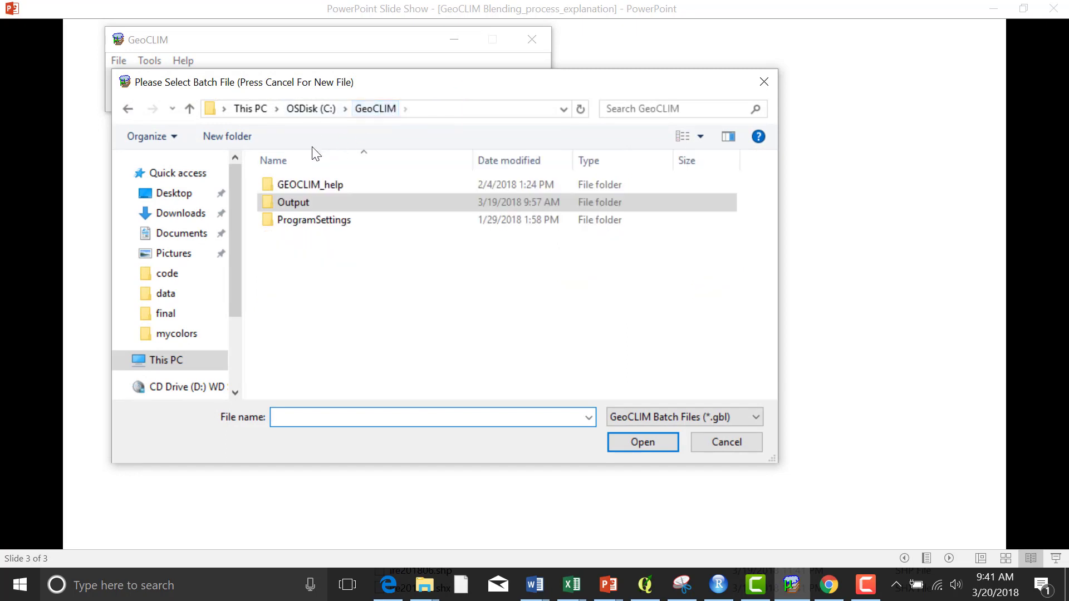
double_click(305, 186)
double_click(290, 184)
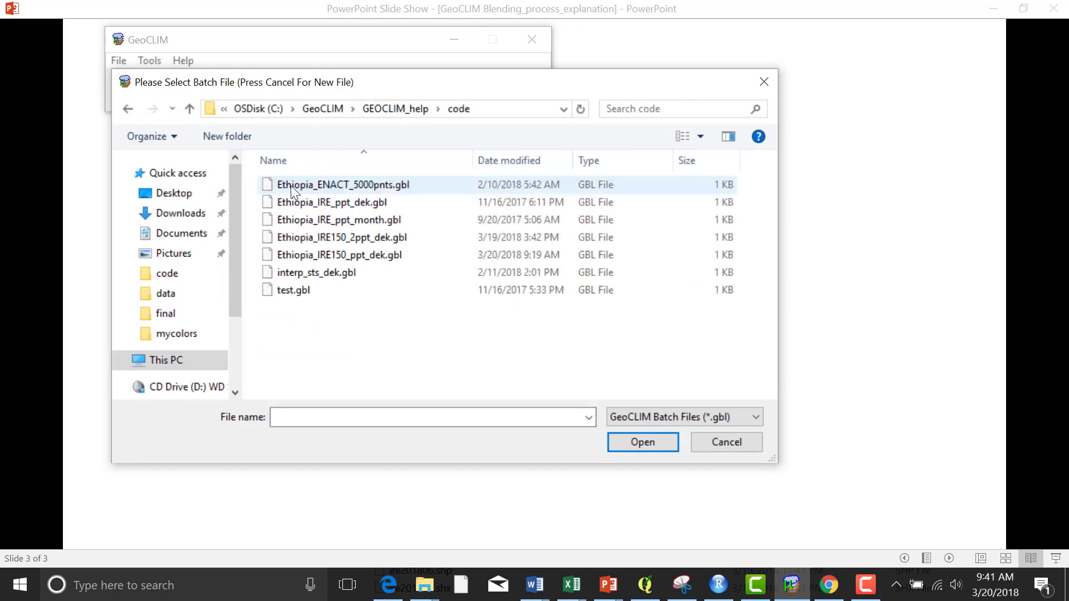
double_click(343, 256)
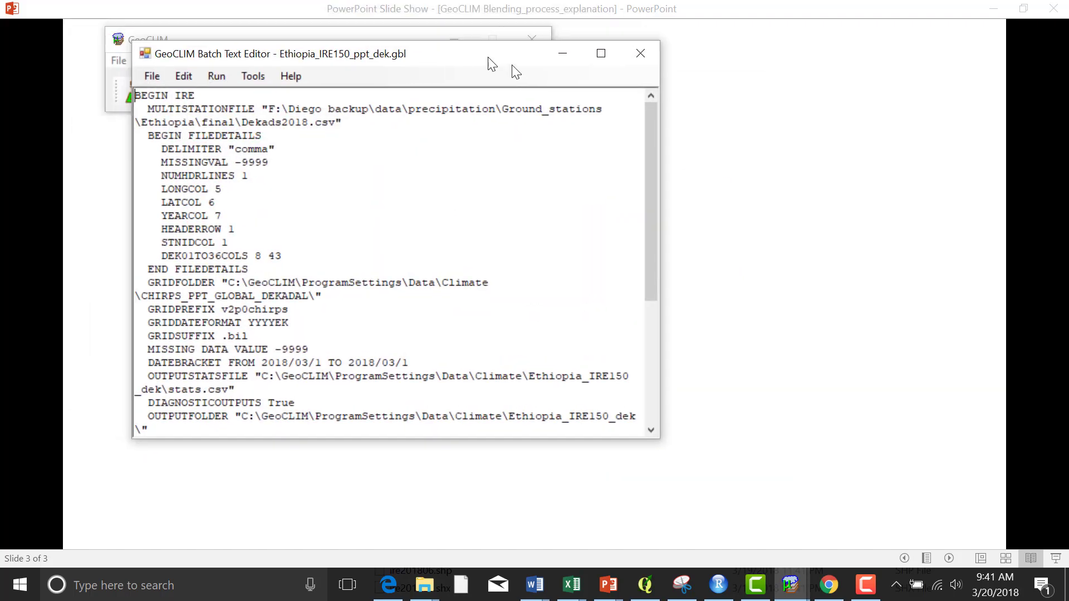
Enlarge the batch editor window and highlight the Dekads2018 file name in the MULTISTATIONFILE path.
drag(488, 62, 512, 71)
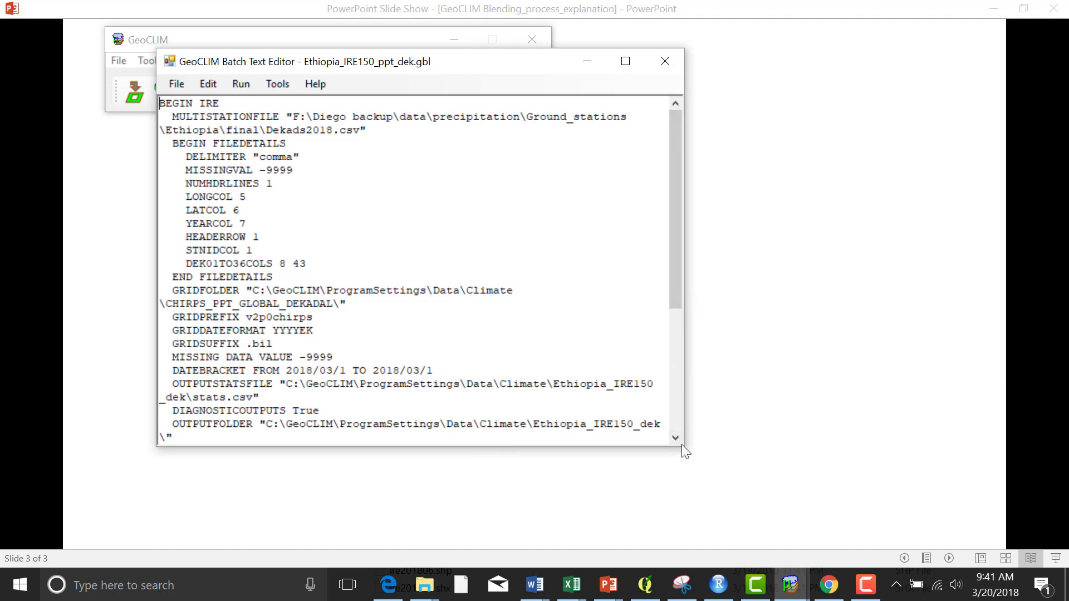
drag(683, 445, 759, 542)
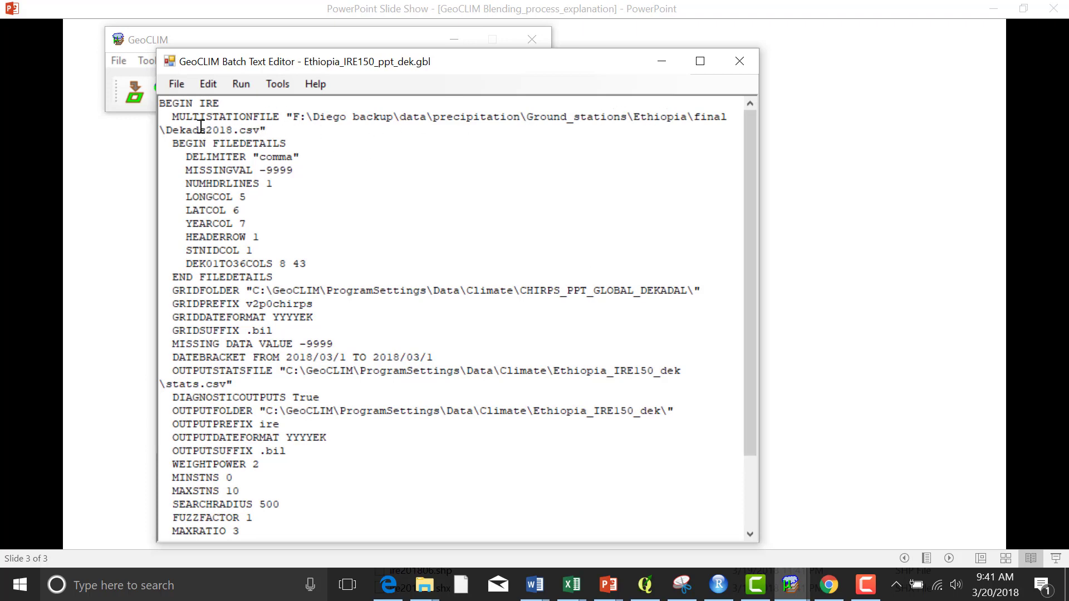
drag(166, 130, 234, 133)
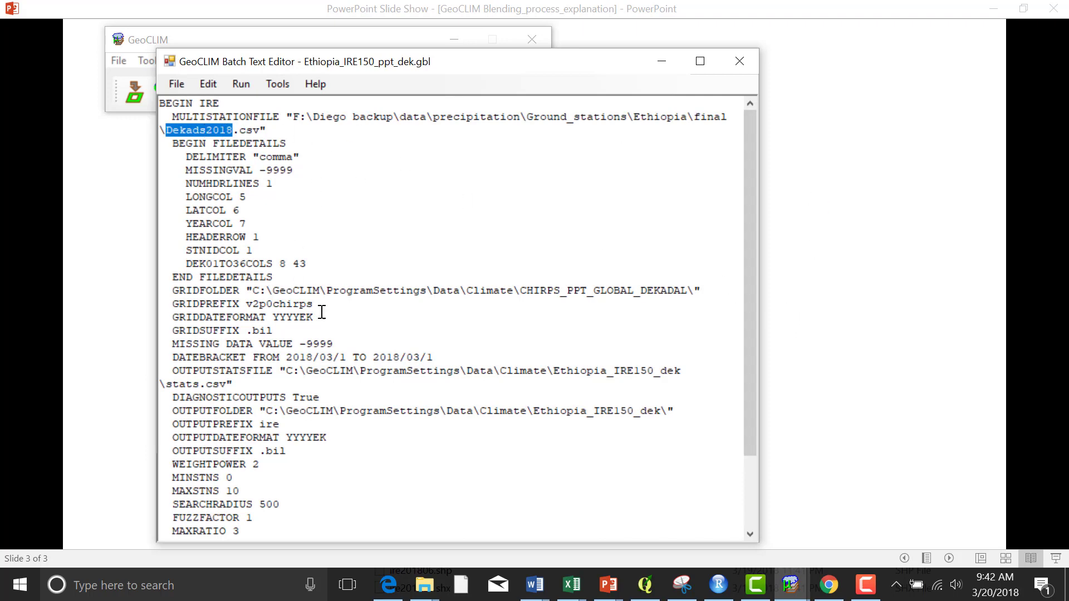
Change the start date of the DATEBRACKET line in the batch script to 2018/02/3.
click(332, 357)
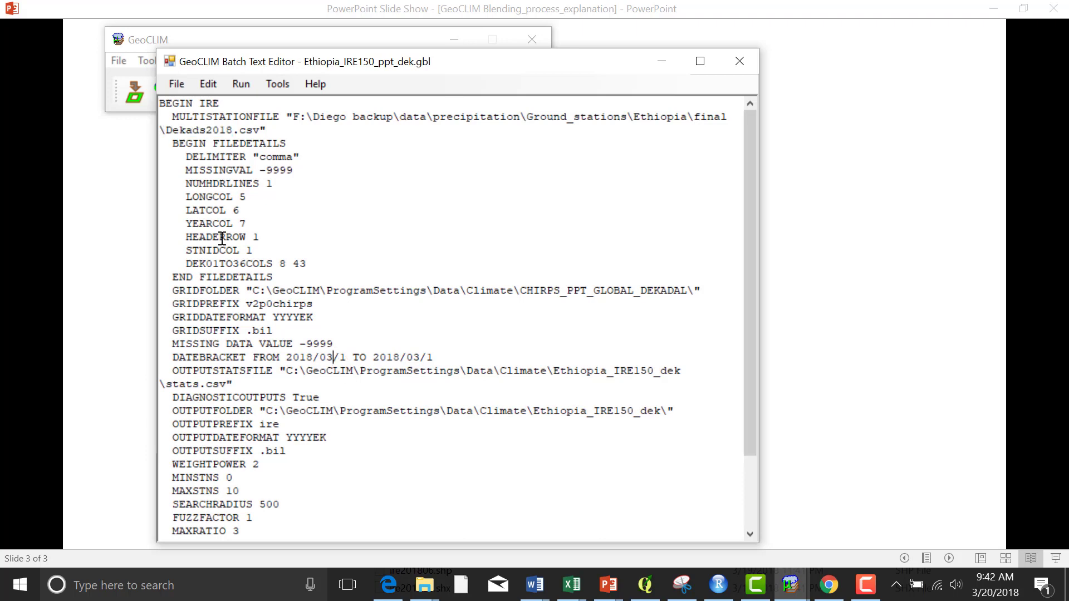
key(BackSpace)
text(2)
click(346, 357)
key(BackSpace)
text(3)
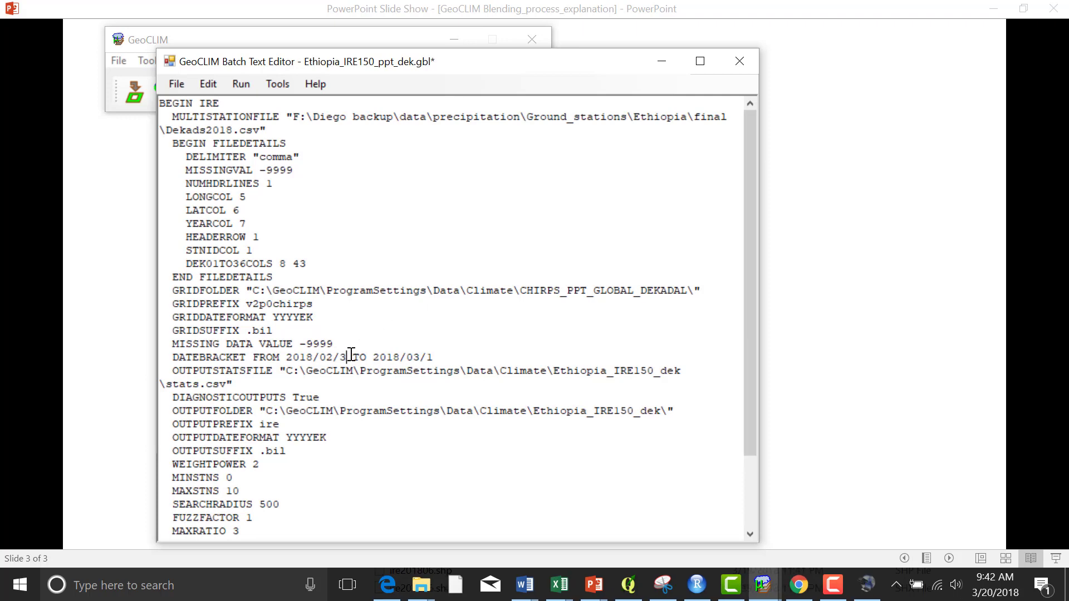
Change the end date of the DATEBRACKET line in the batch script to 2018/02/3.
click(429, 357)
key(BackSpace)
click(420, 357)
key(BackSpace)
text(2/3)
Set both the start and end dates of the DATEBRACKET line to 2018/03/1.
click(333, 357)
key(BackSpace)
text(1)
key(BackSpace)
text(1)
click(335, 359)
key(BackSpace)
text(3)
click(421, 357)
key(BackSpace)
text(3)
click(439, 355)
Highlight the Ethiopia_IRE150_dek folder name in the OUTPUTFOLDER path, and close the batch editor without saving the file.
scroll(550, 367, down, 3)
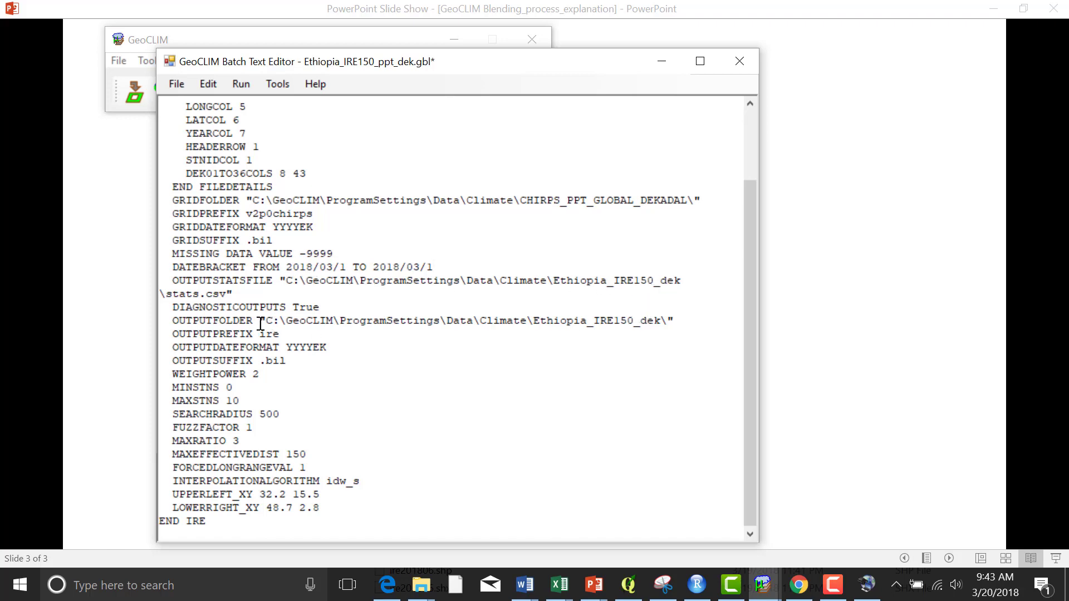
drag(534, 320, 650, 322)
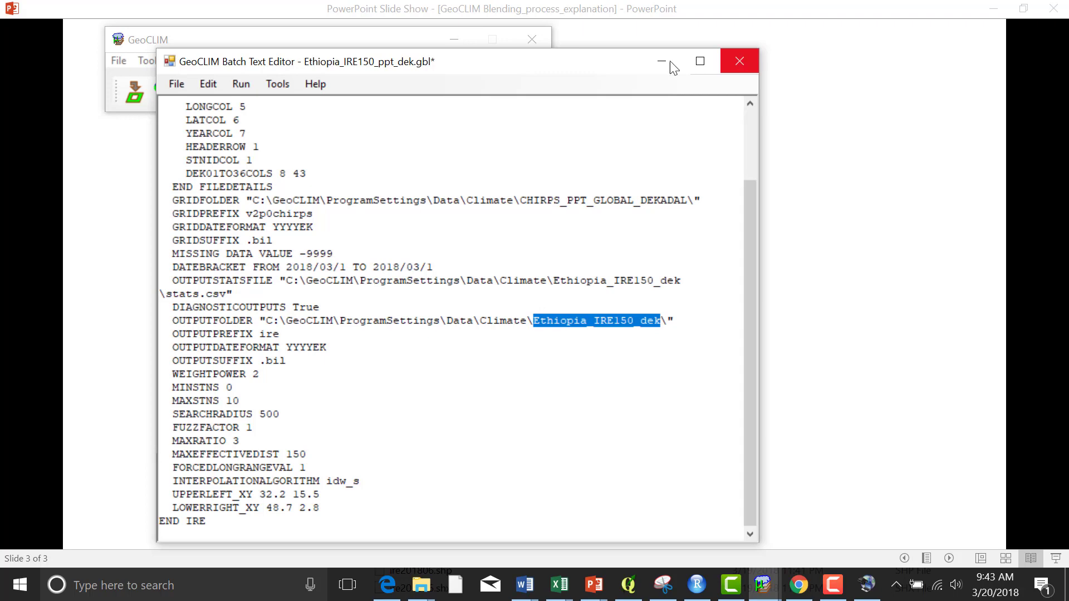
drag(628, 71, 627, 62)
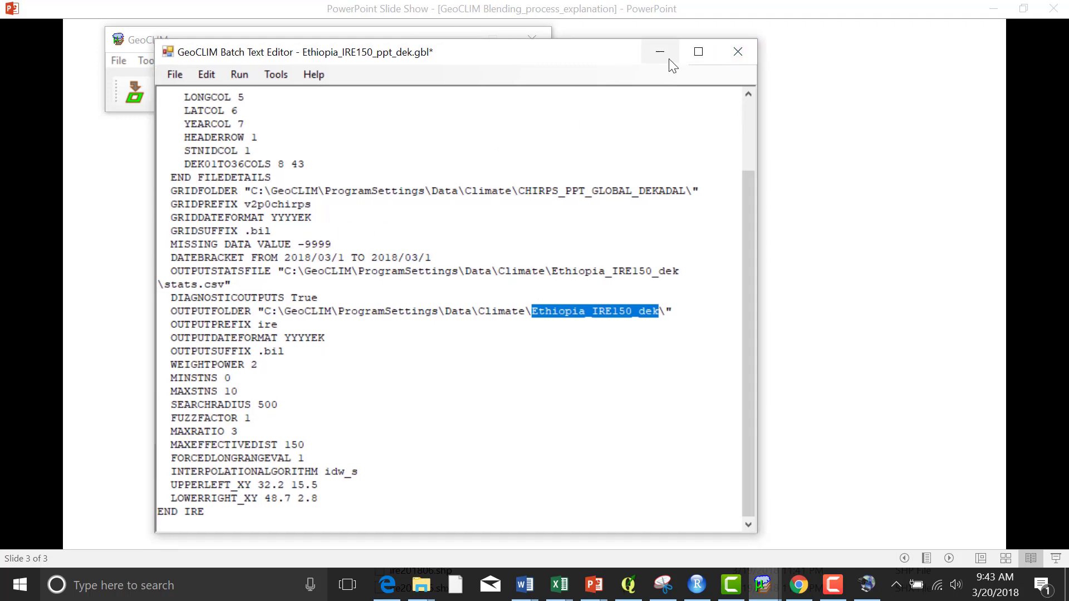
click(738, 49)
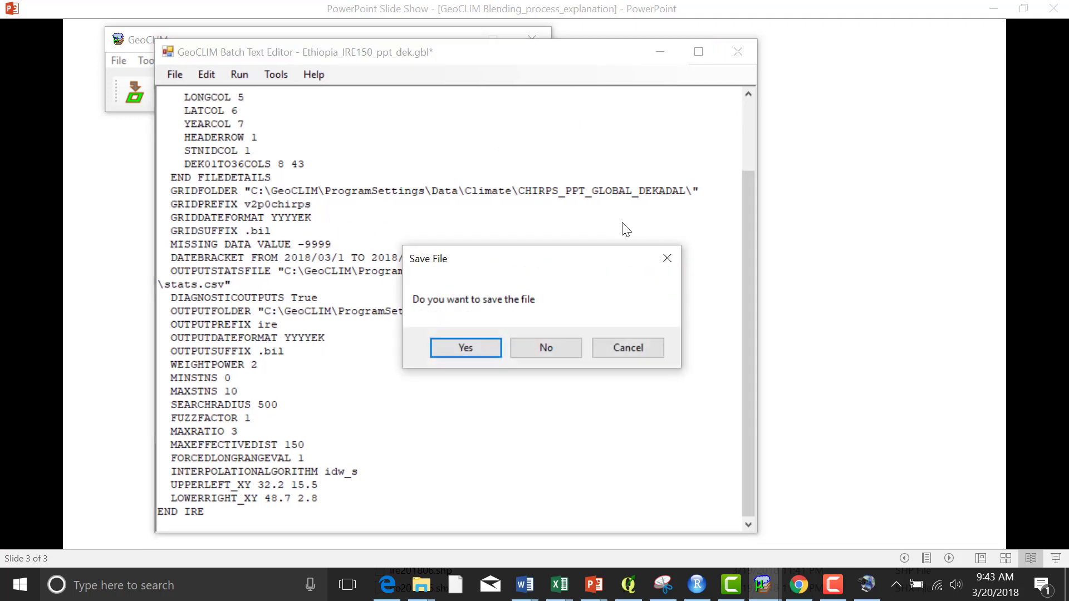
click(545, 347)
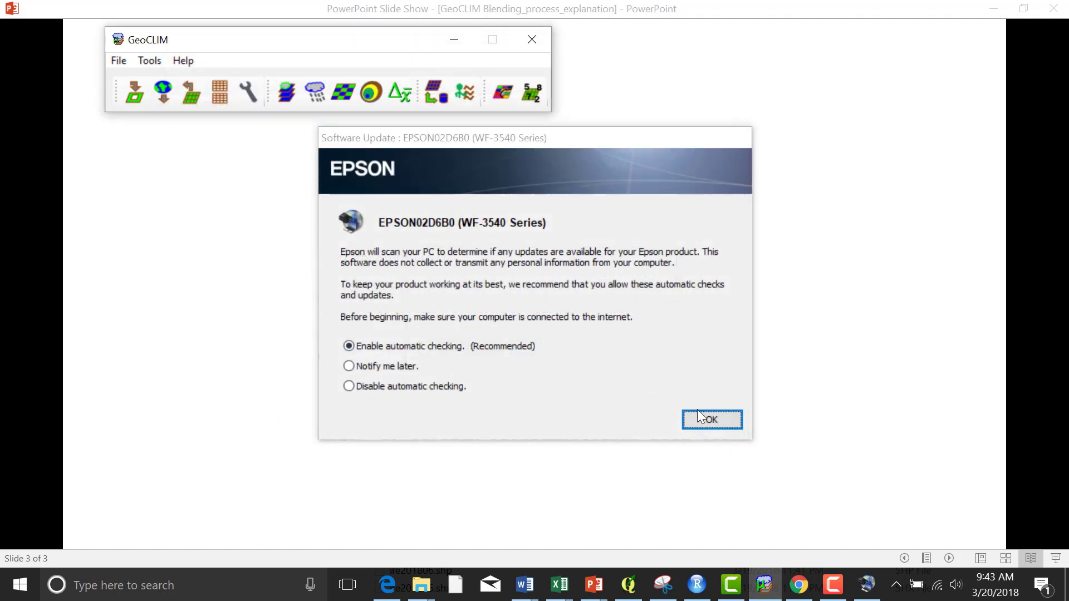
Dismiss the Epson software update prompts, cancelling the software download.
click(721, 419)
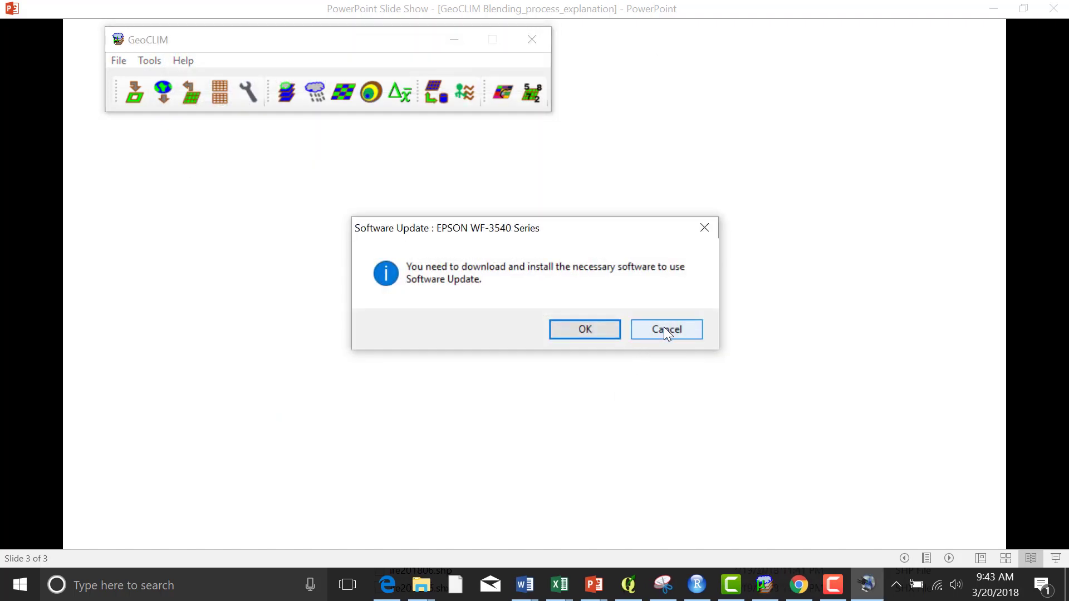
click(663, 326)
Start a batch operation that blends rasters/grids with stations, covering only dekad 1 of month 03, 2018.
click(438, 91)
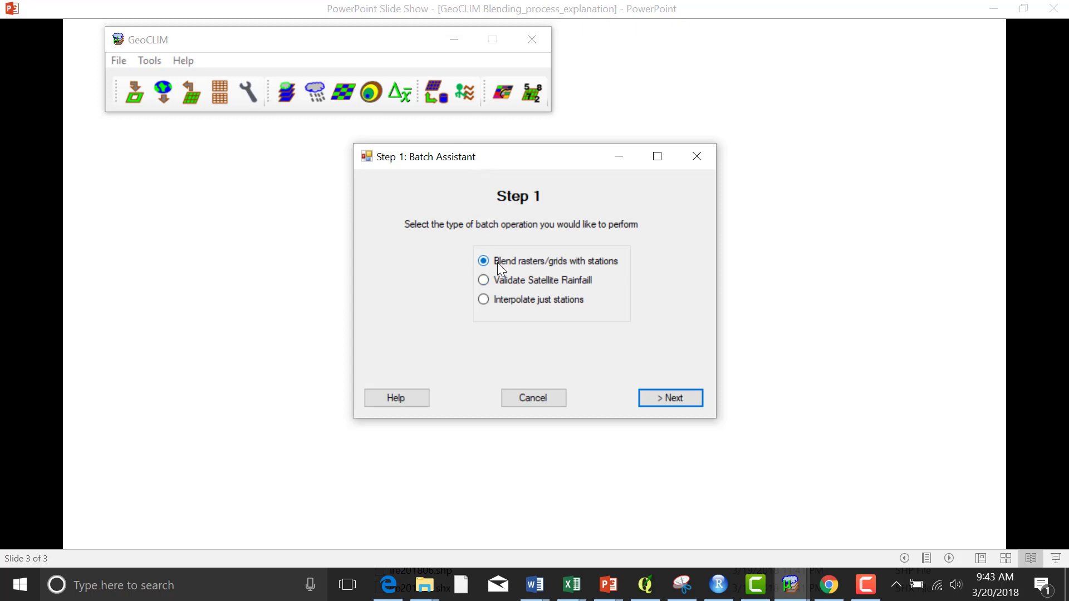
click(673, 399)
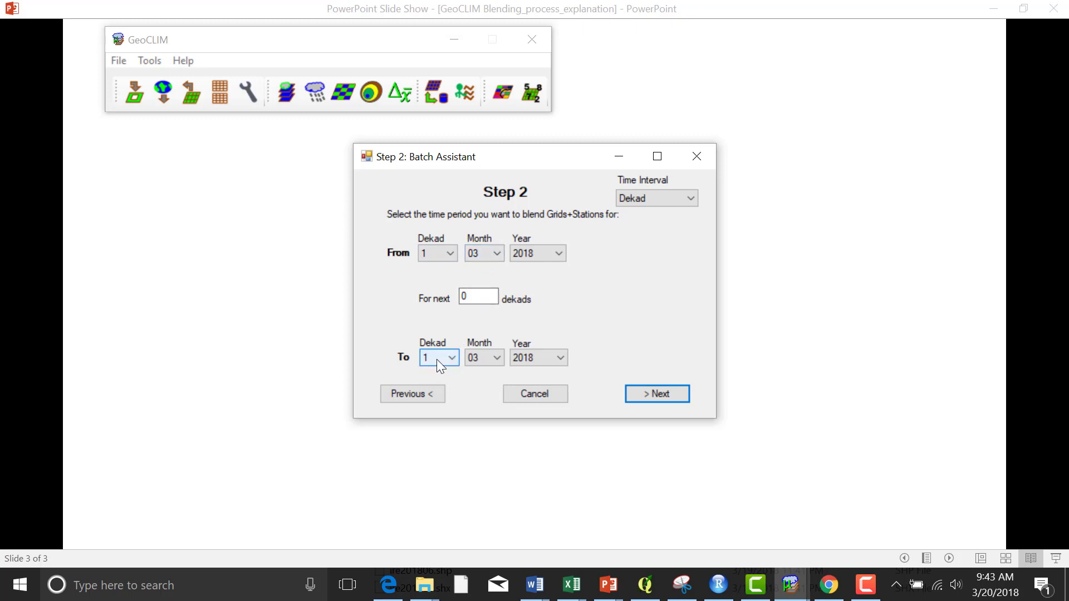
click(490, 356)
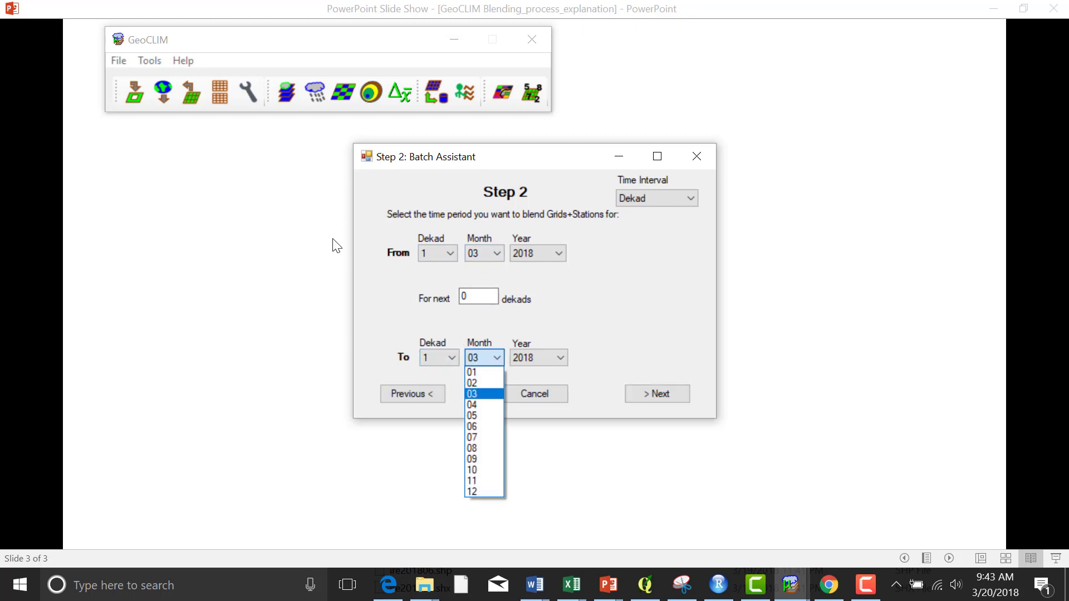
click(488, 395)
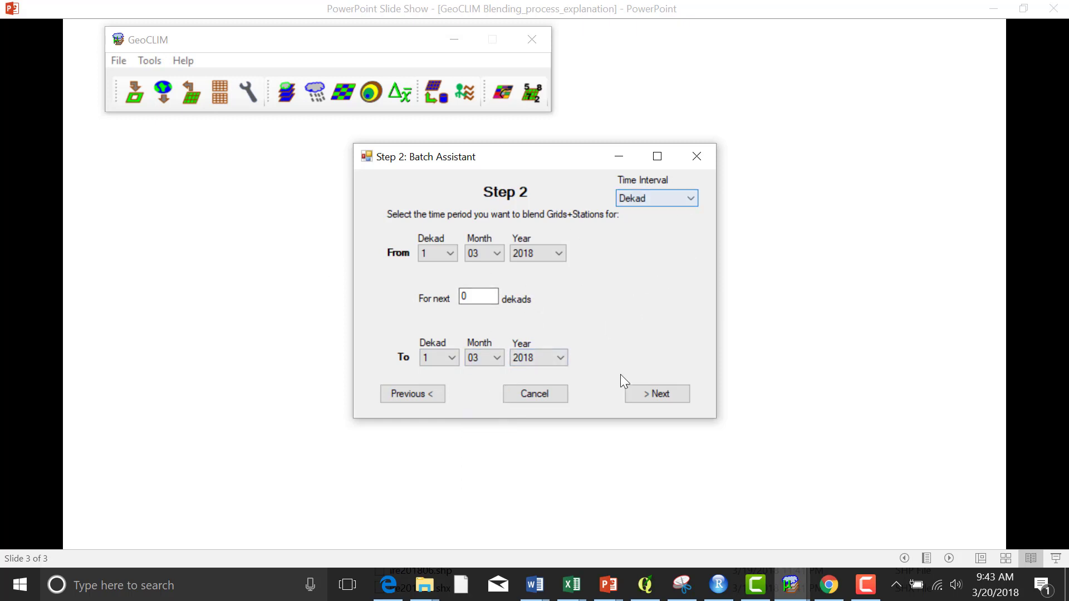
click(658, 394)
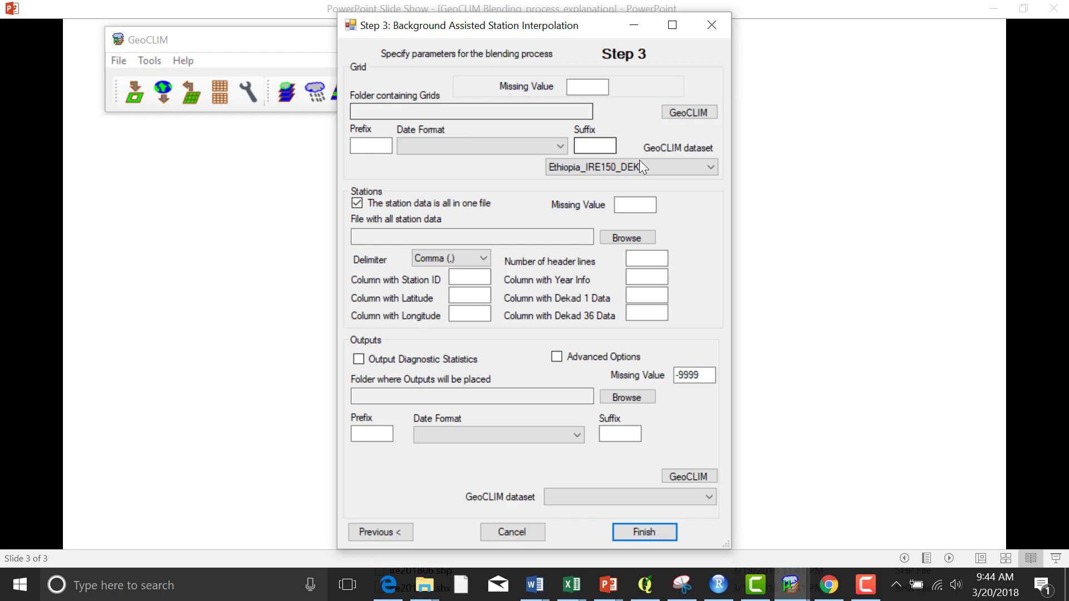
Load the Ethiopia_IRE150_DEK dataset's settings as the input grid and inspect the full grid folder path.
click(680, 112)
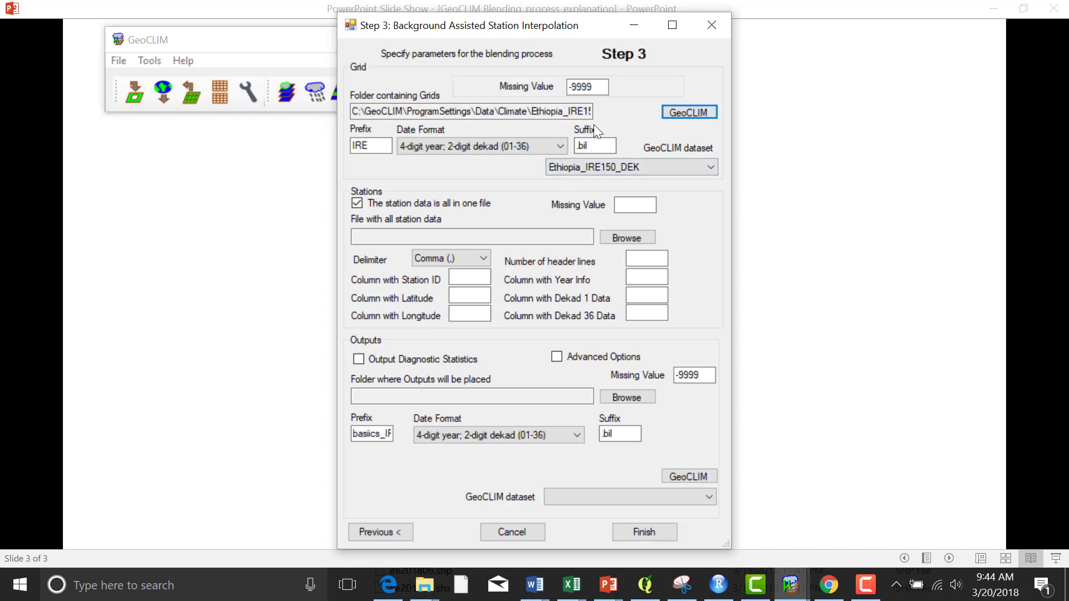
click(532, 111)
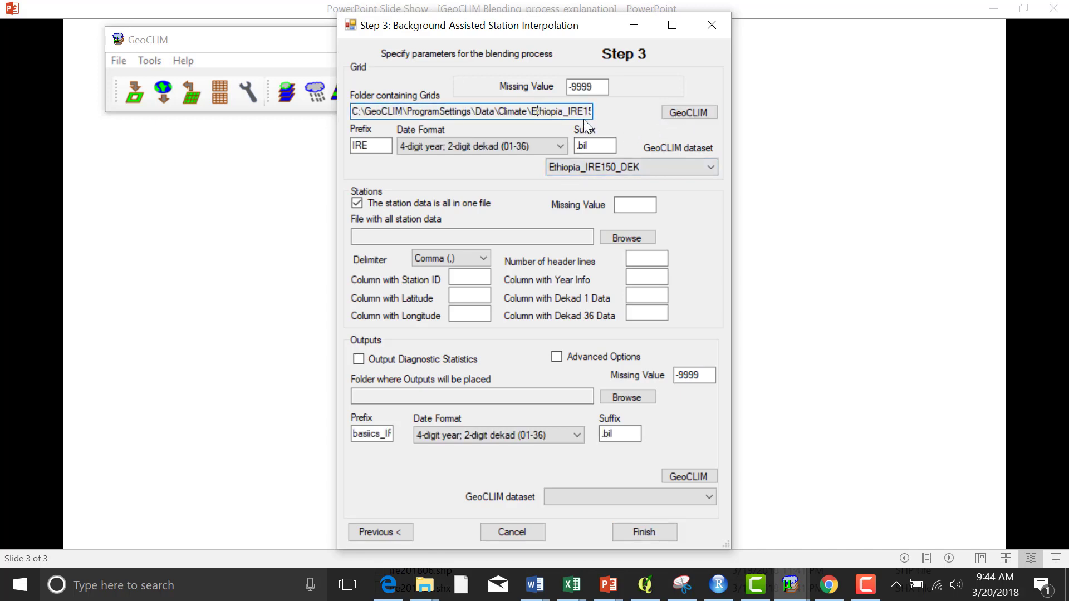
key(Right)
key(Right)
key(Right)
key(Right)
key(Right)
key(Right)
key(Right)
key(Right)
key(Right)
key(Right)
key(Right)
key(Right)
key(Right)
key(Right)
key(Right)
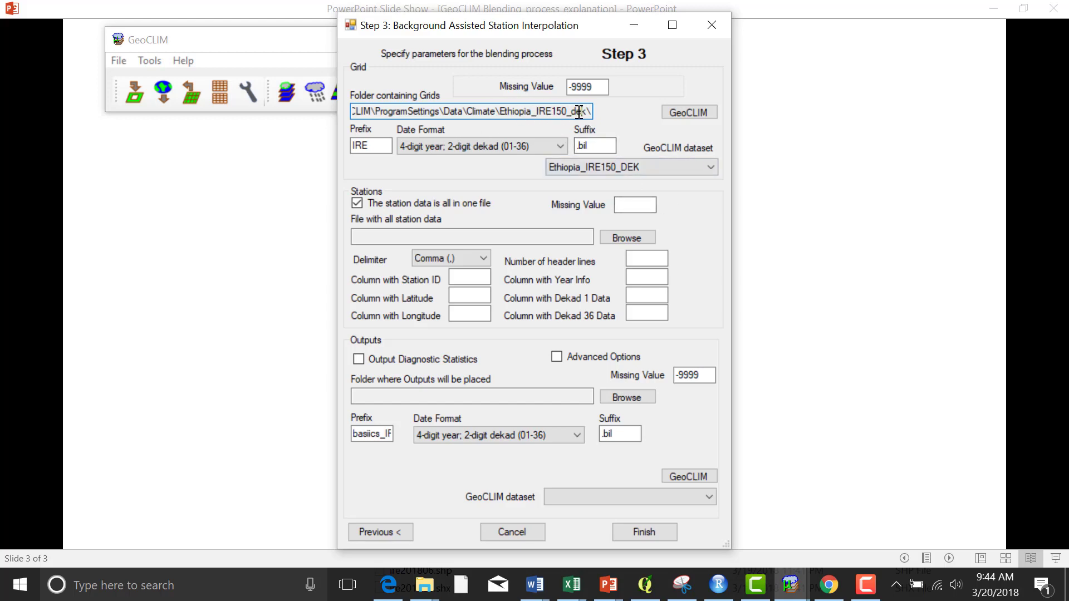
Load the input grid settings from the CHIRPS_PPT_GLOBAL_DEKADAL dataset and check the end of the grid folder path.
click(711, 168)
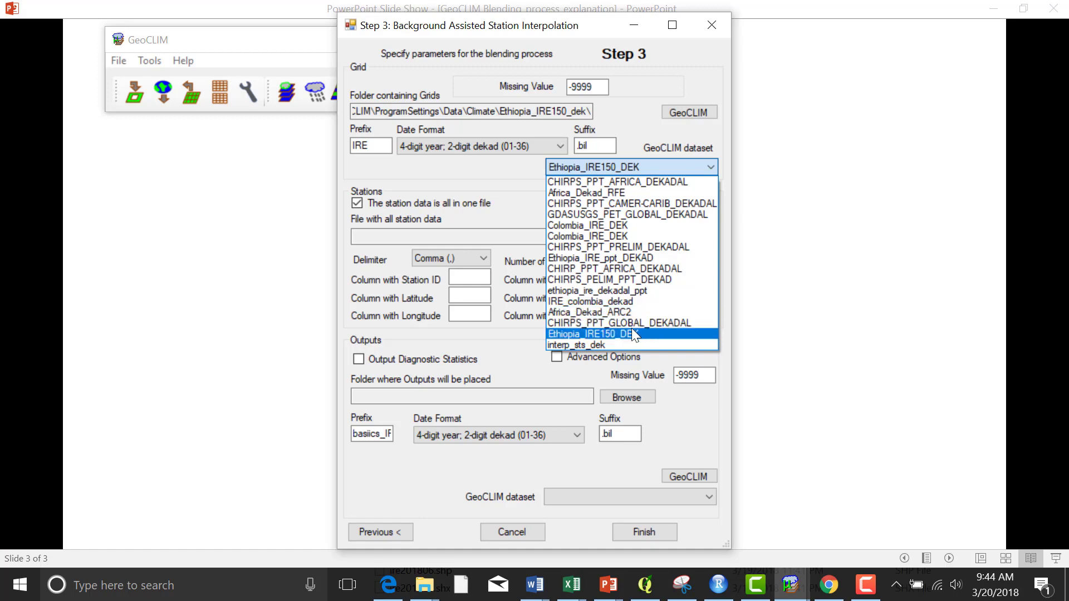
click(630, 323)
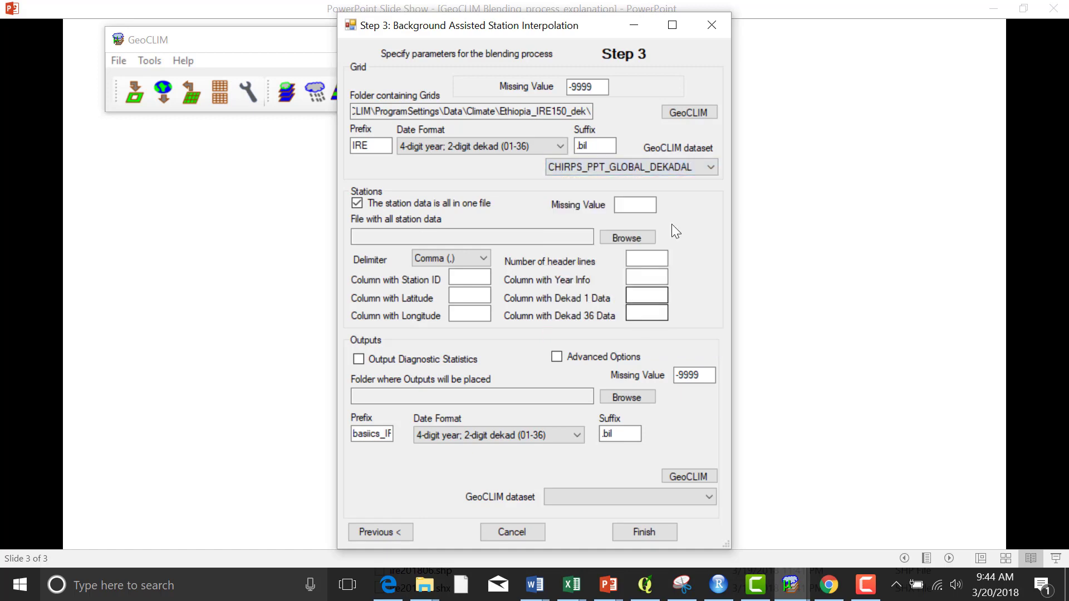
click(687, 114)
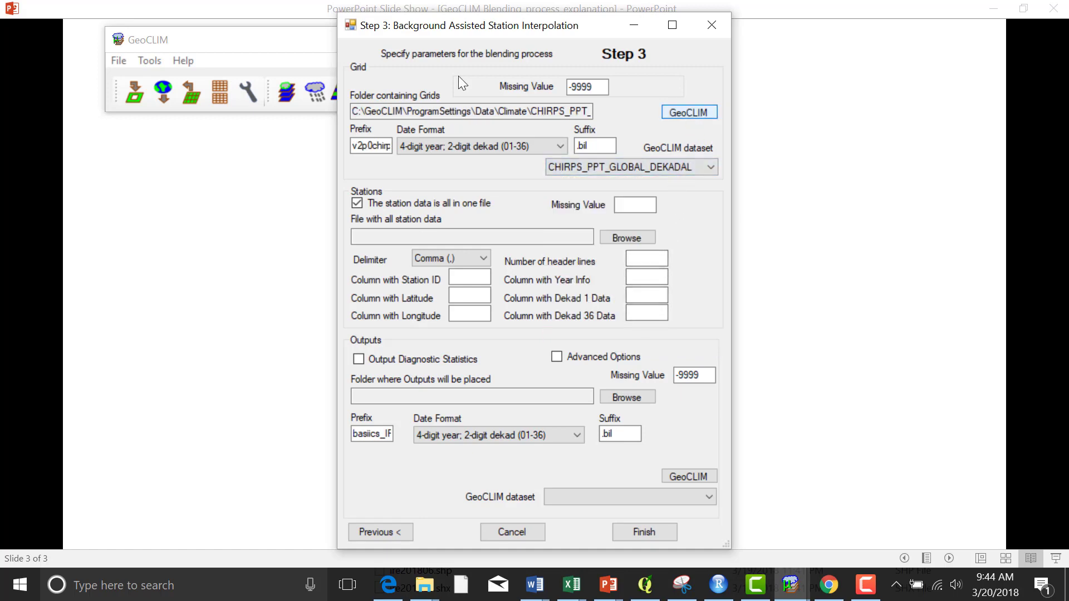
click(573, 111)
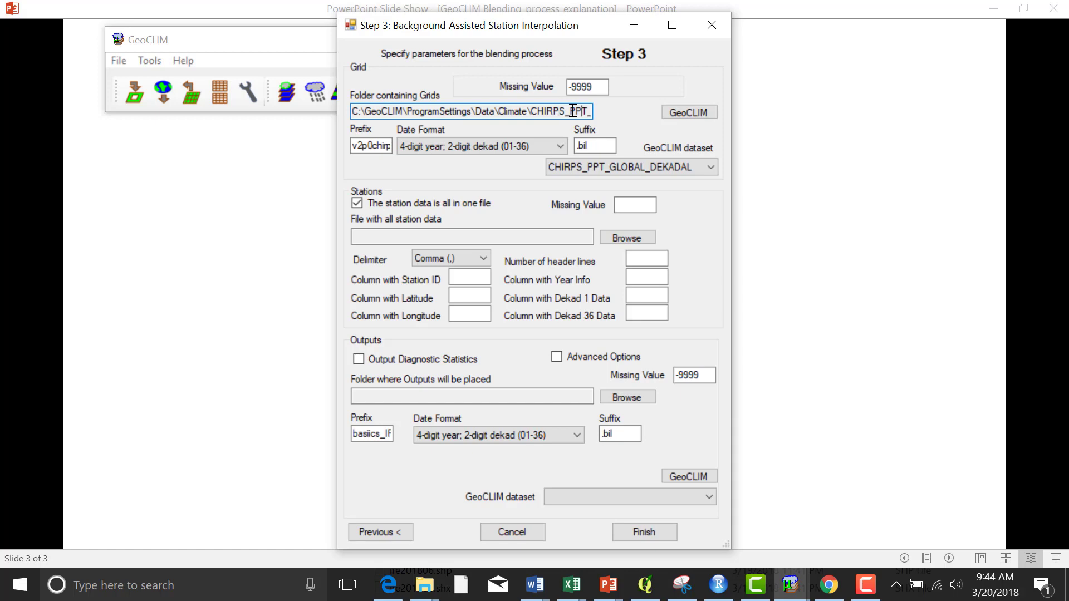
key(Right)
key(Right)
key(Right)
key(Right)
key(Right)
key(Right)
key(Right)
key(Right)
key(Right)
key(Right)
key(Right)
key(Right)
key(Right)
key(Right)
key(Right)
key(Right)
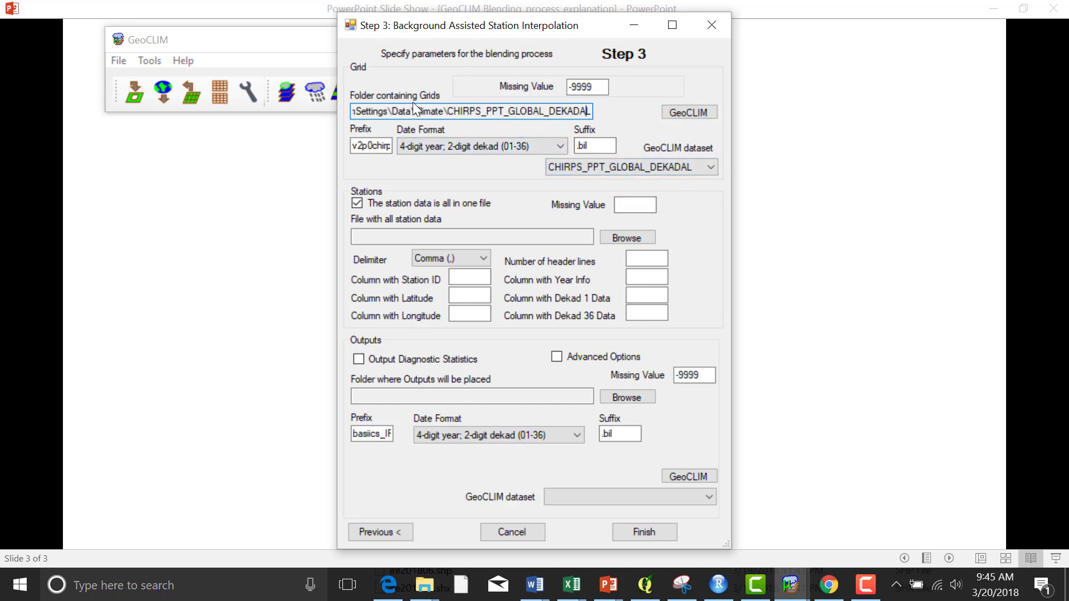
Load Dekads2018 from the portable drive's Ground_stations\Ethiopia\final folder as the station file, with header row 1 and first data row 2.
click(628, 237)
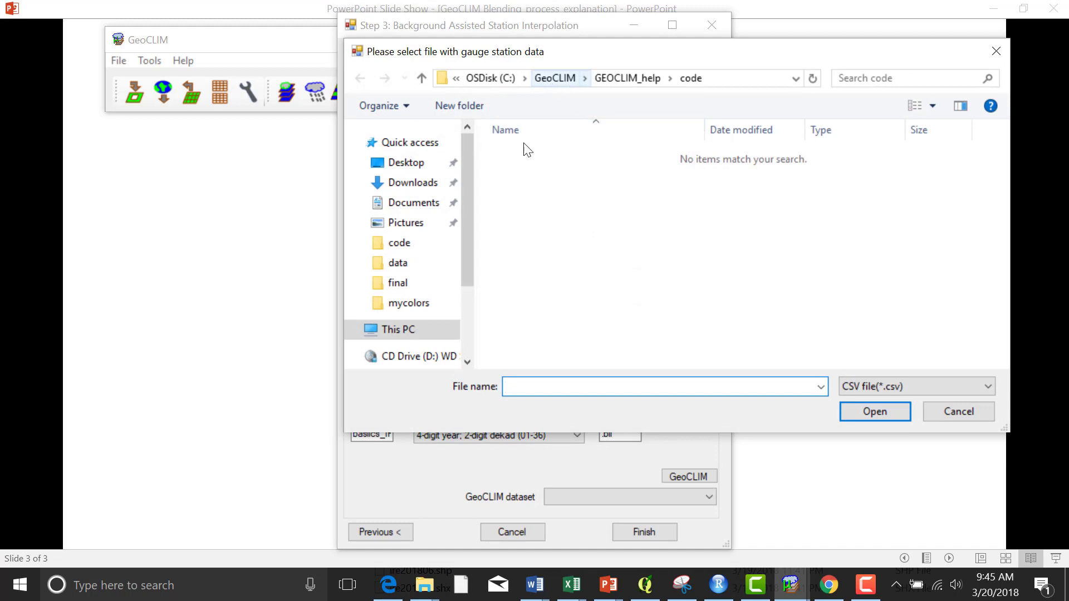
drag(467, 272, 473, 322)
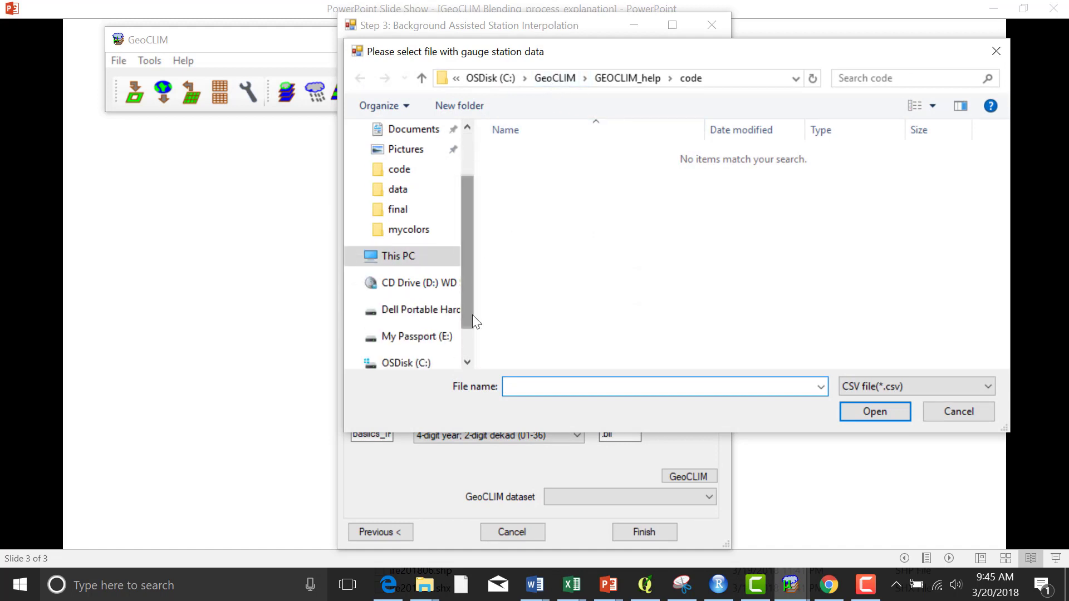
click(440, 309)
double_click(562, 175)
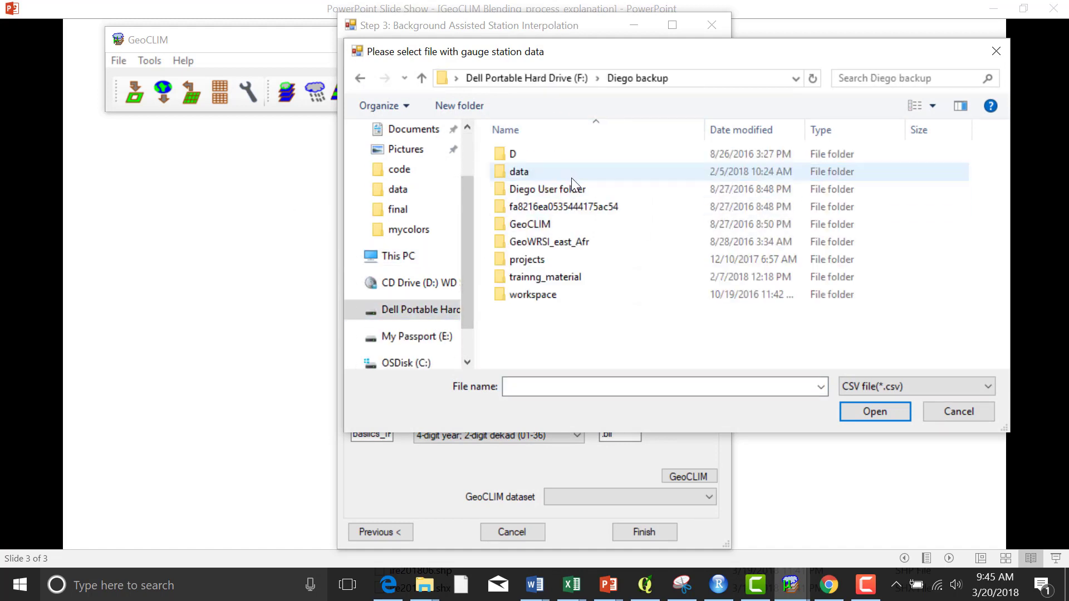
double_click(518, 173)
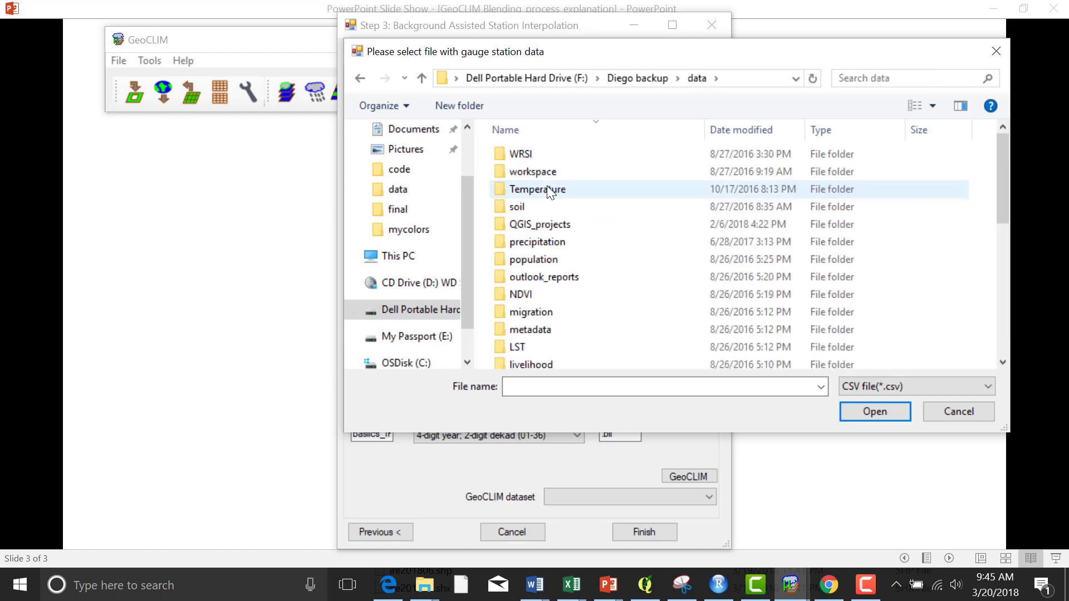
double_click(539, 242)
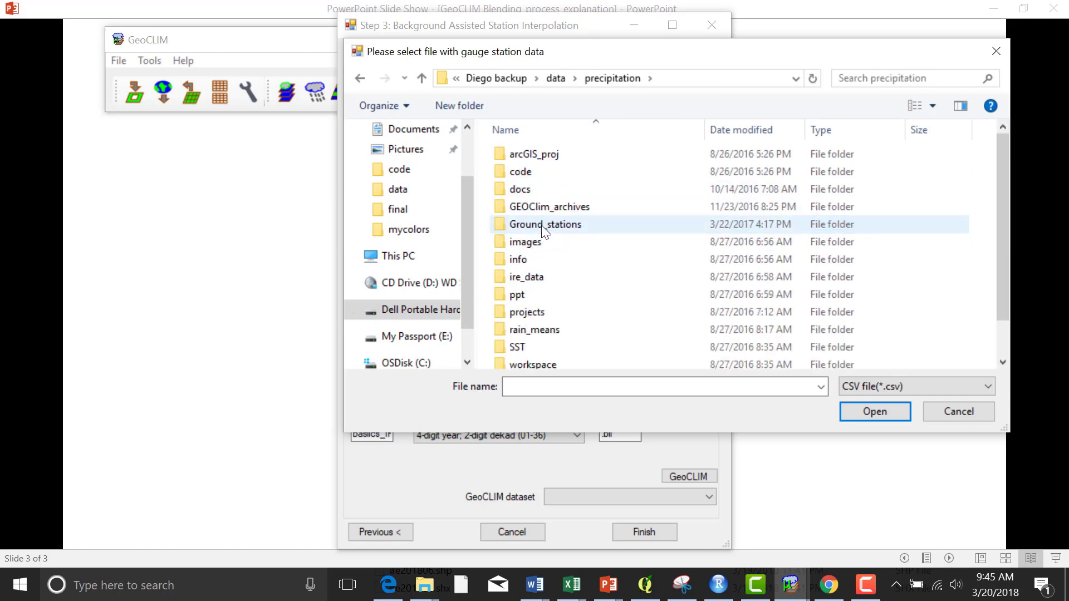
double_click(543, 225)
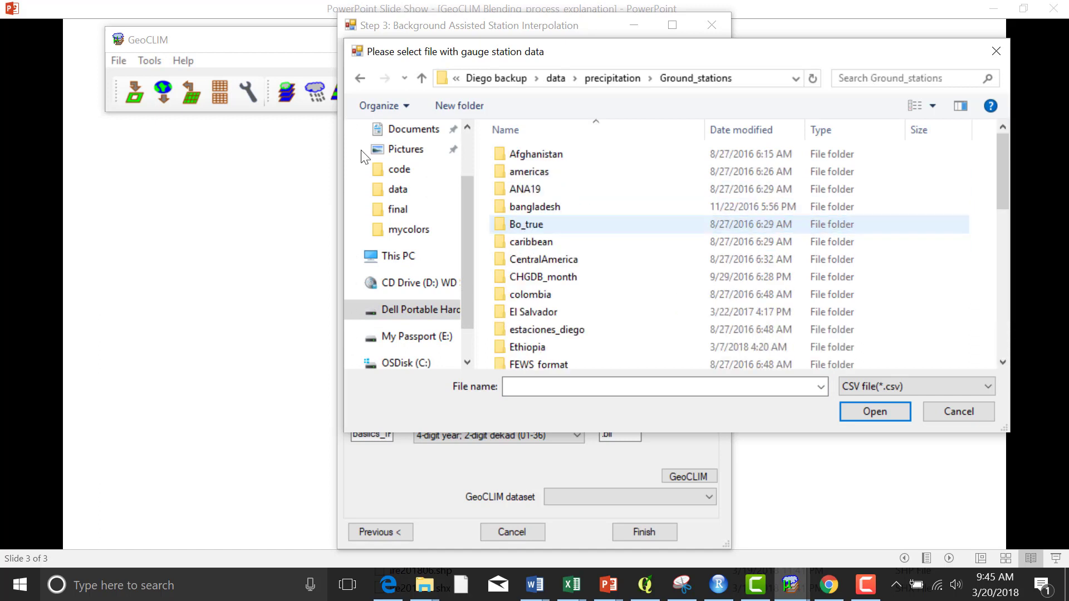
double_click(534, 347)
double_click(528, 174)
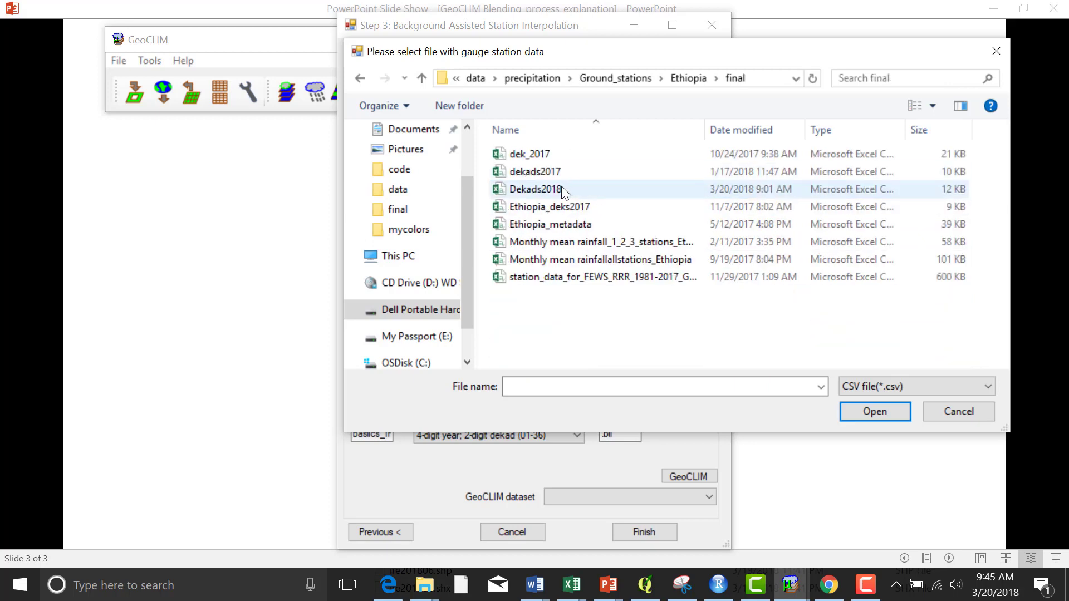
double_click(535, 189)
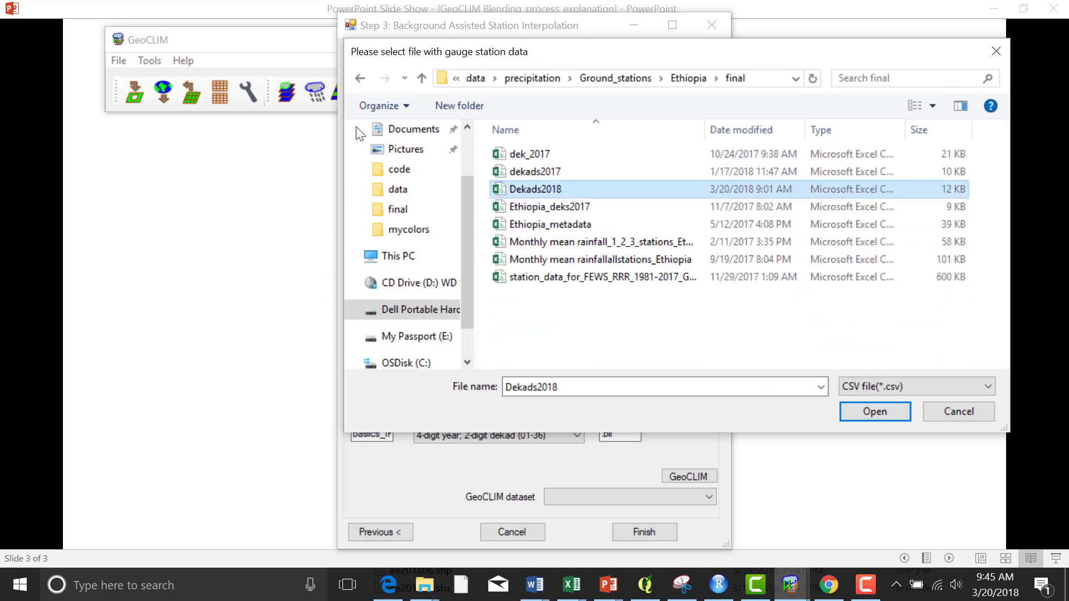
click(296, 177)
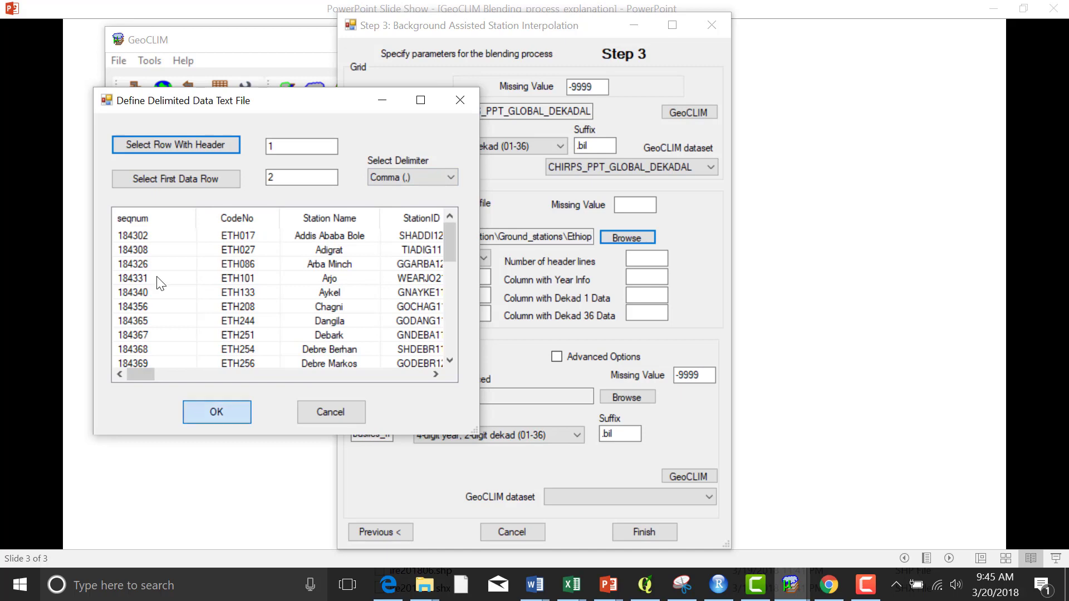
click(235, 414)
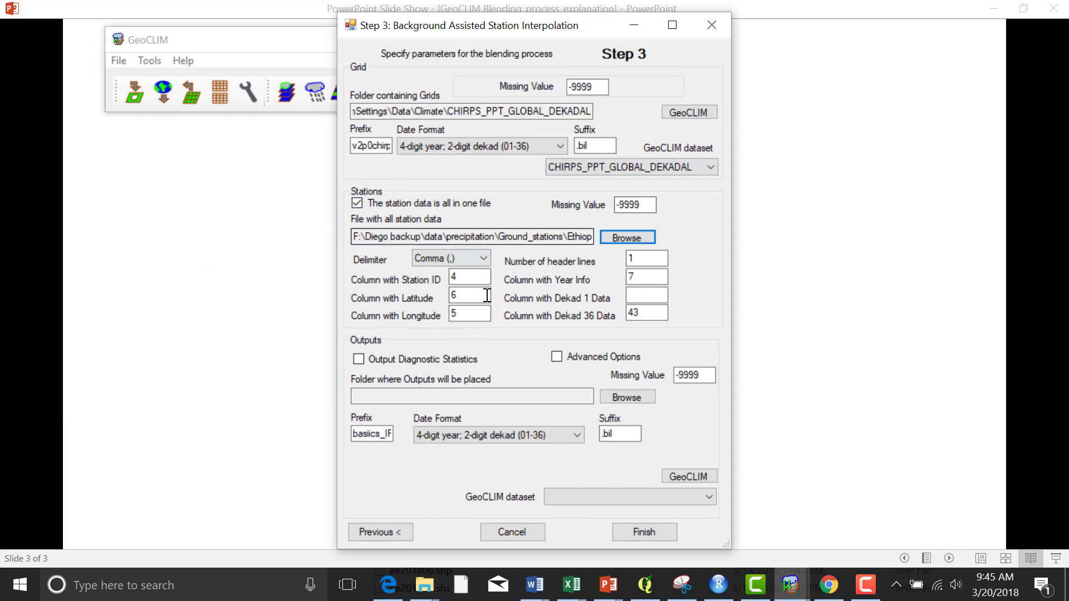
Assign the seqnum column as the station ID and the dek01 column as the dekad 1 data.
click(468, 279)
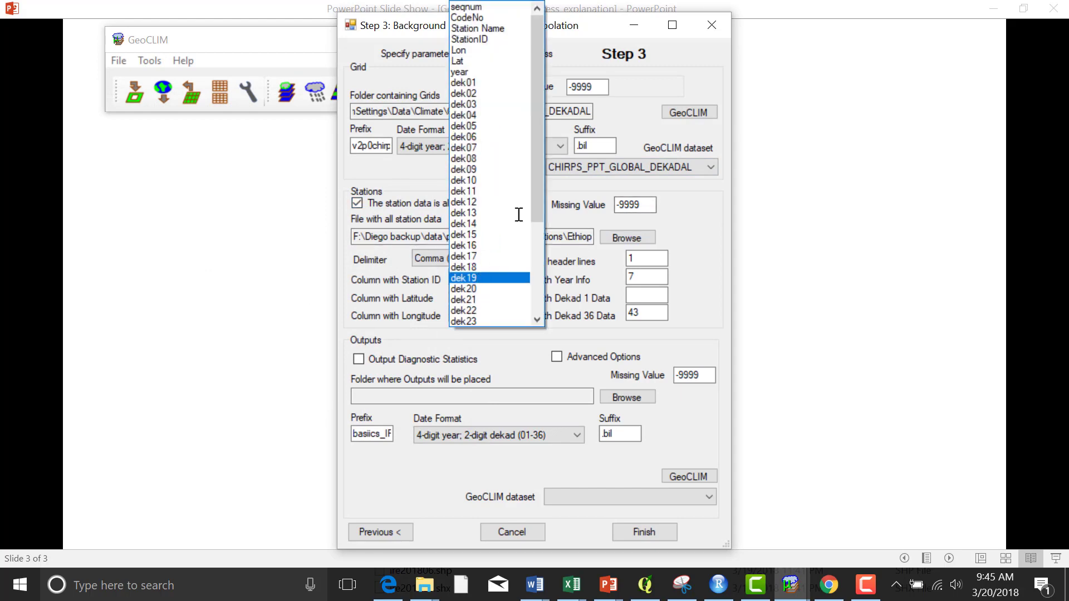
click(466, 7)
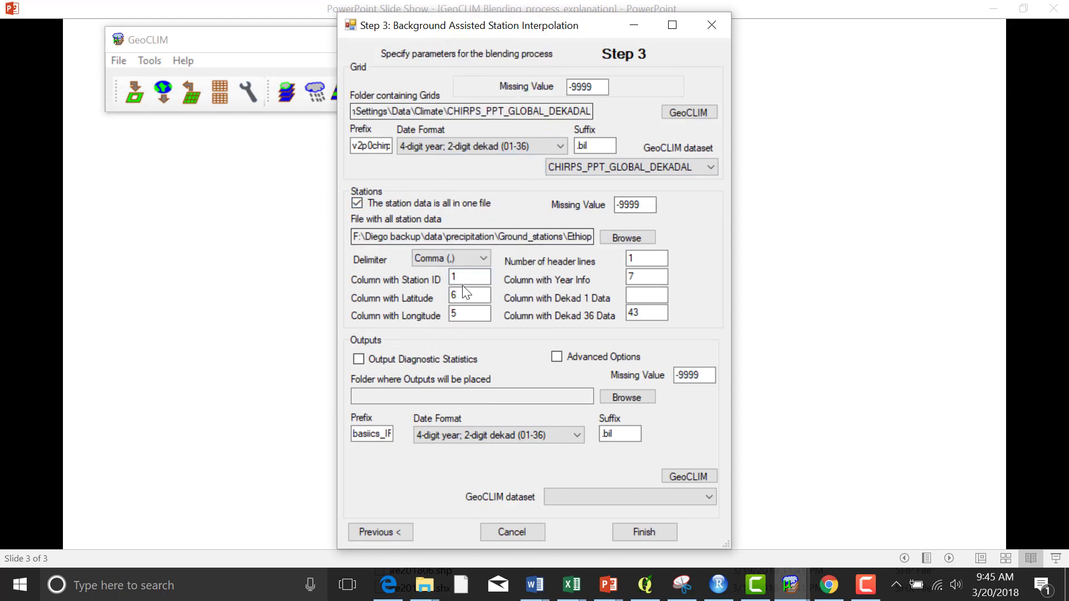
click(641, 296)
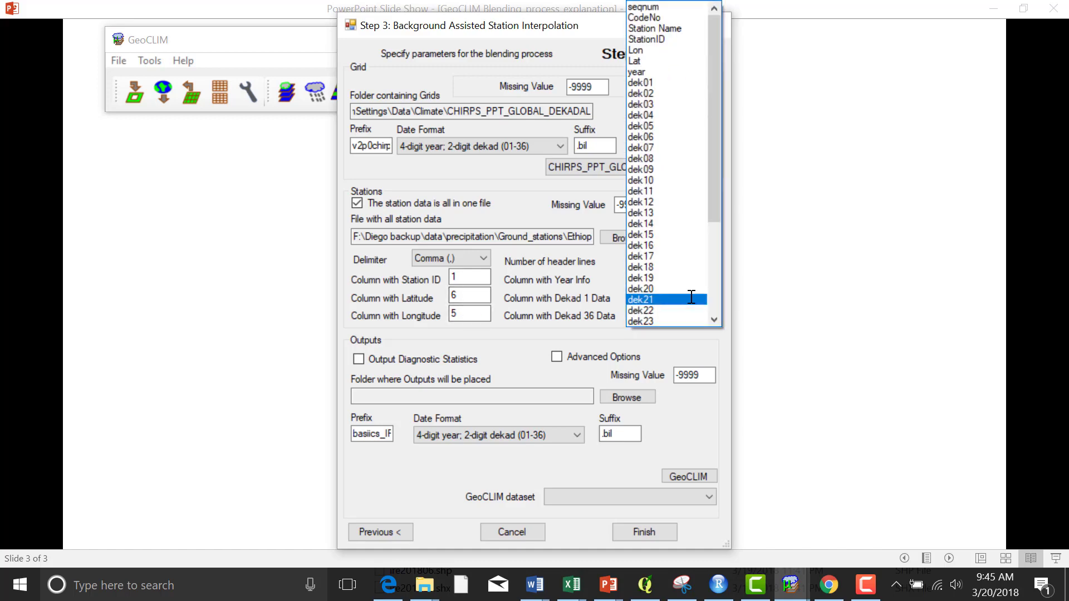
click(657, 82)
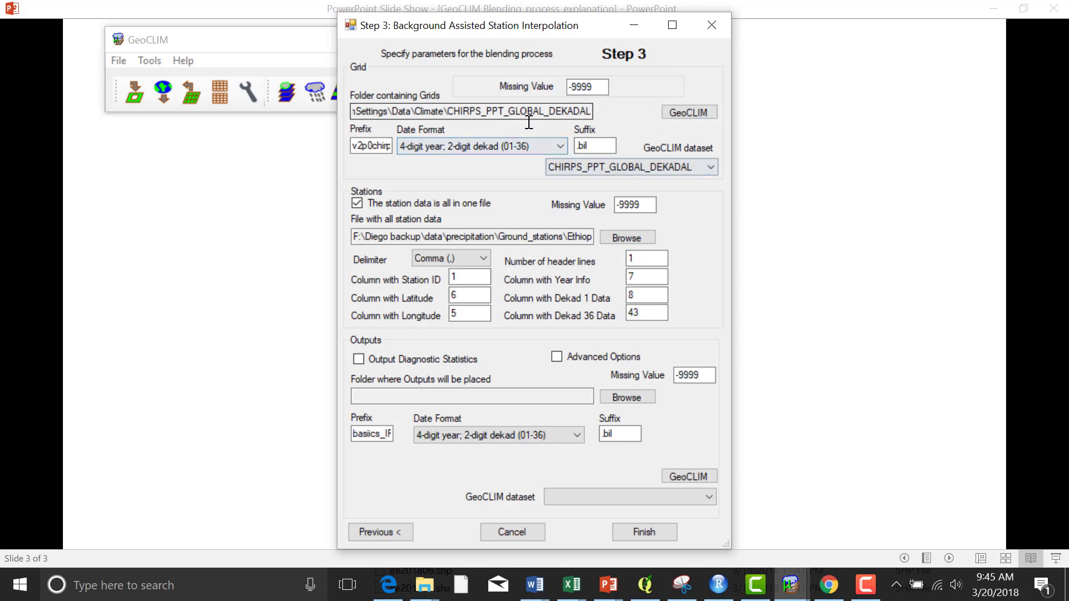
click(640, 238)
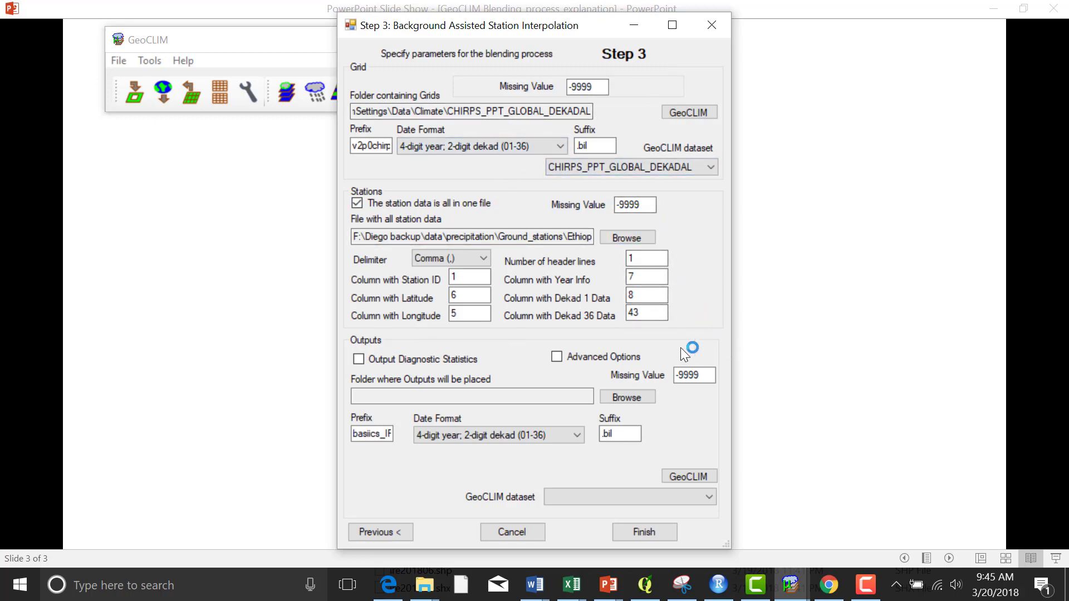
Enable diagnostic statistics output and set the output folder to Ethiopia_IRE150_dek under GeoCLIM\ProgramSettings\Data\Climate.
click(368, 360)
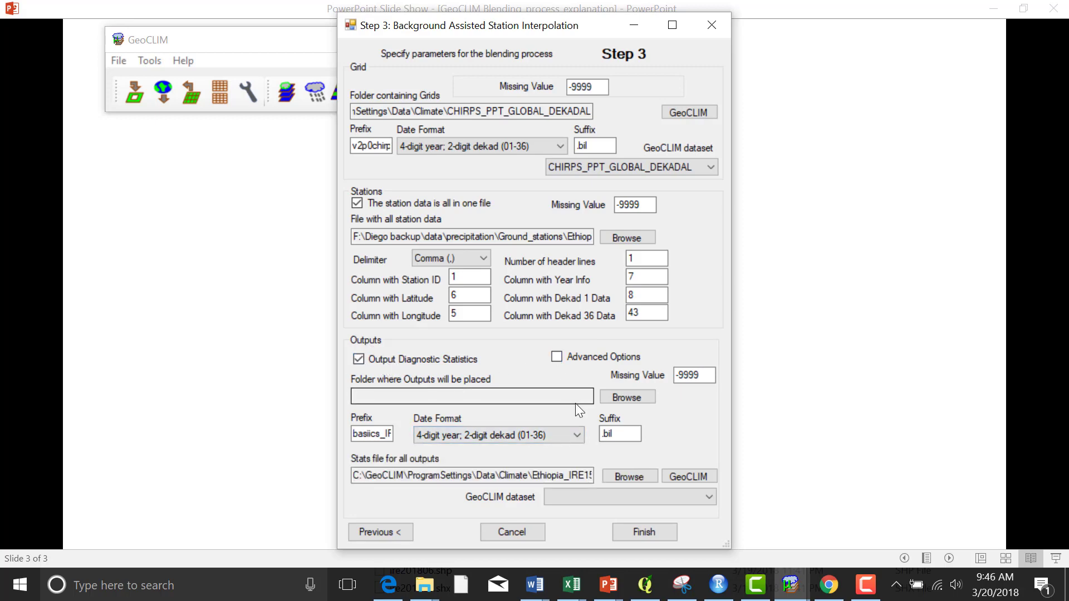
click(626, 398)
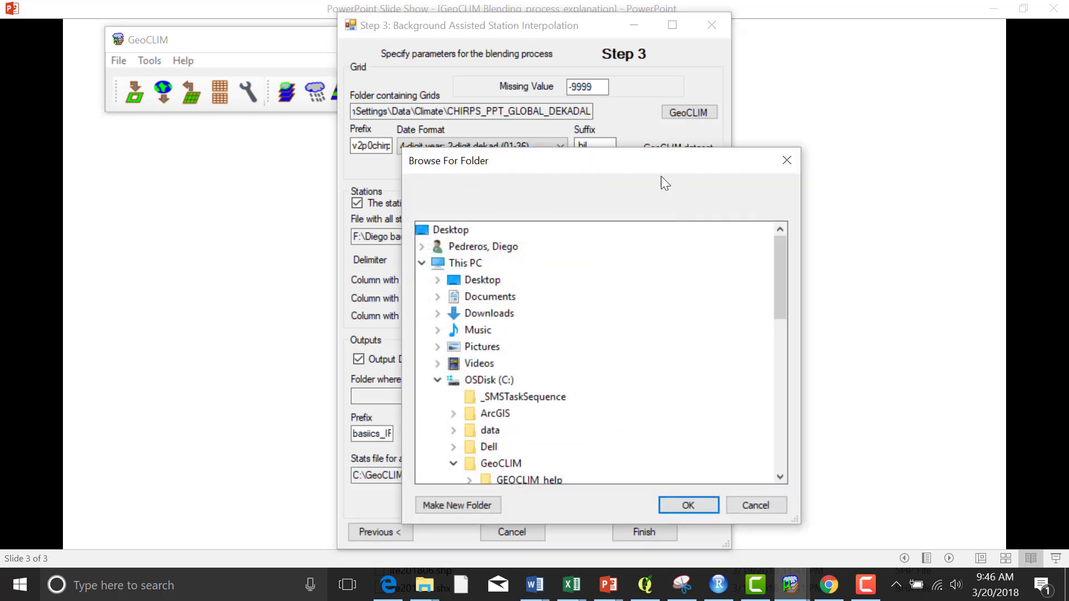
drag(646, 164, 690, 57)
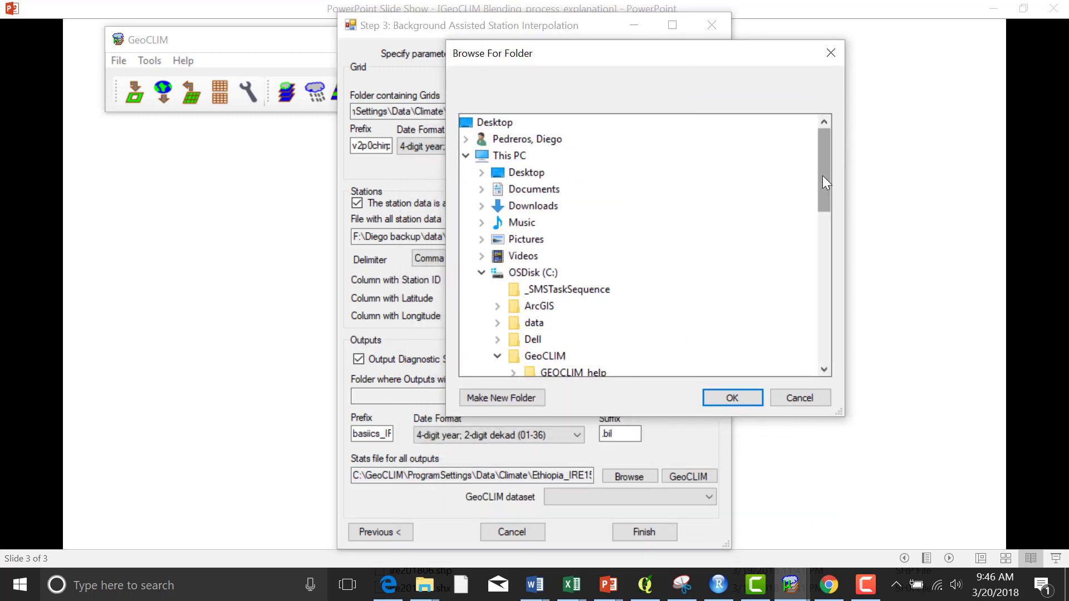
drag(823, 176, 823, 219)
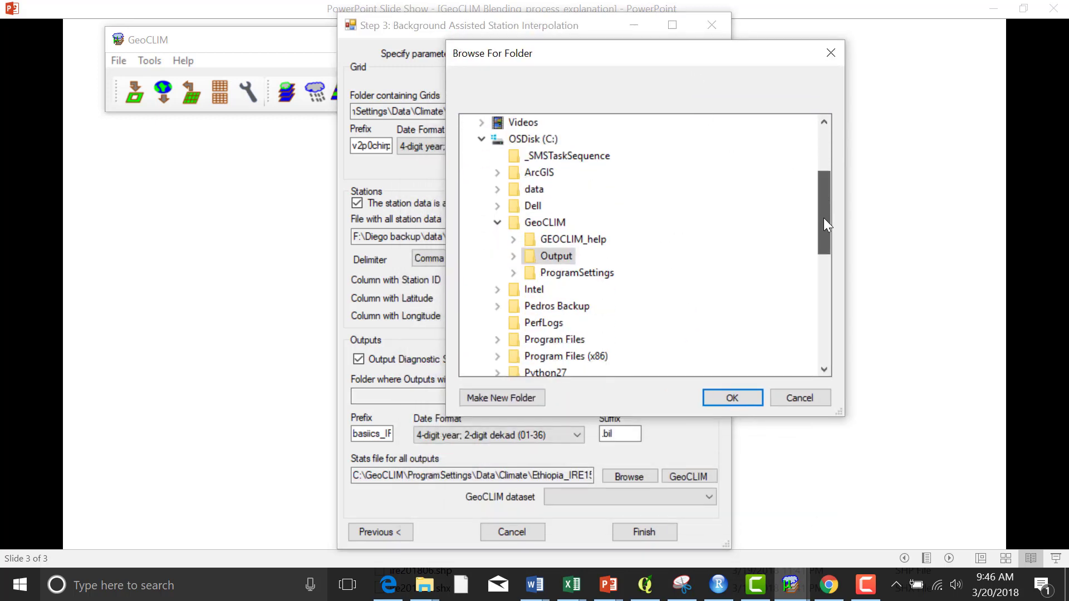
click(513, 272)
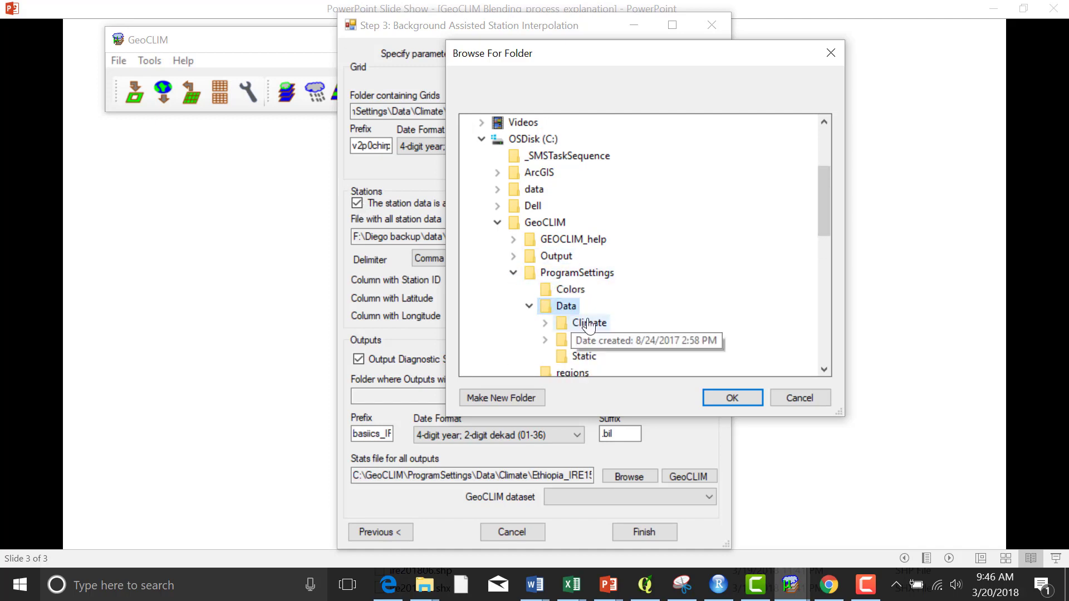
double_click(589, 322)
scroll(721, 251, down, 3)
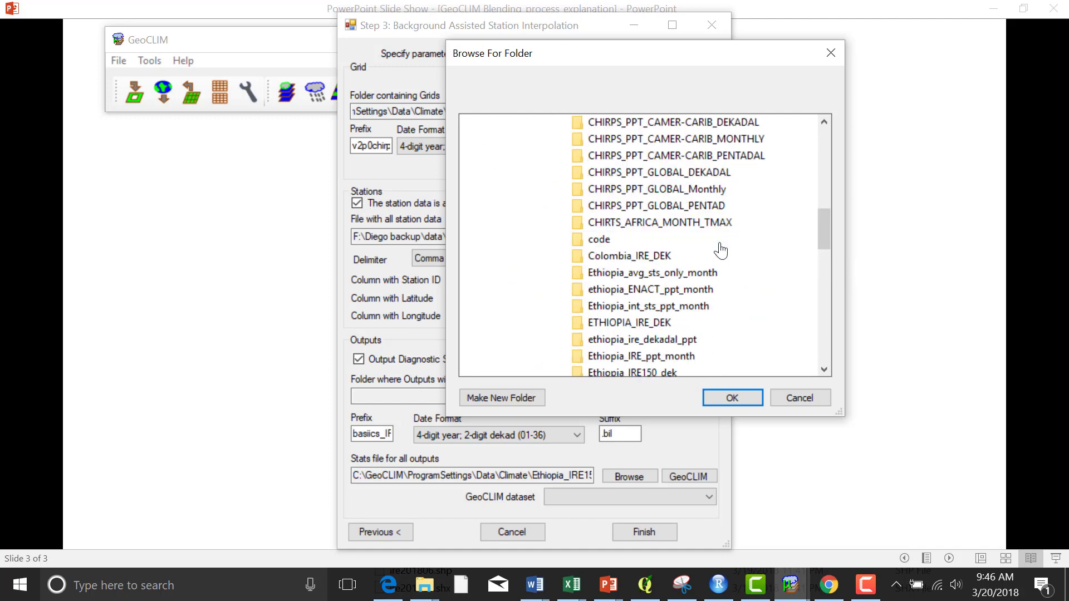
scroll(721, 251, down, 1)
click(638, 323)
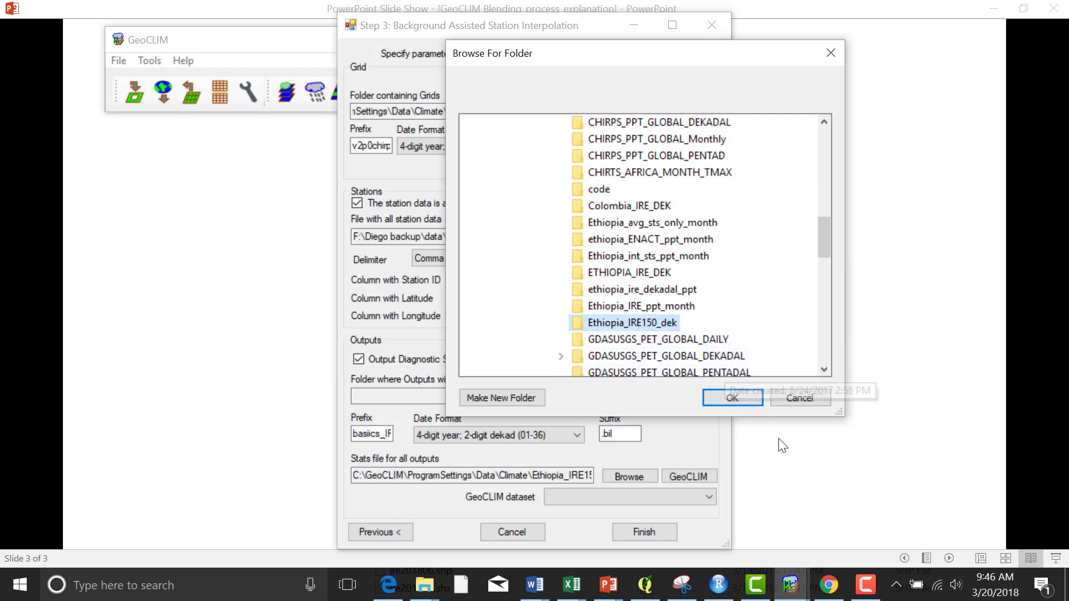
click(733, 398)
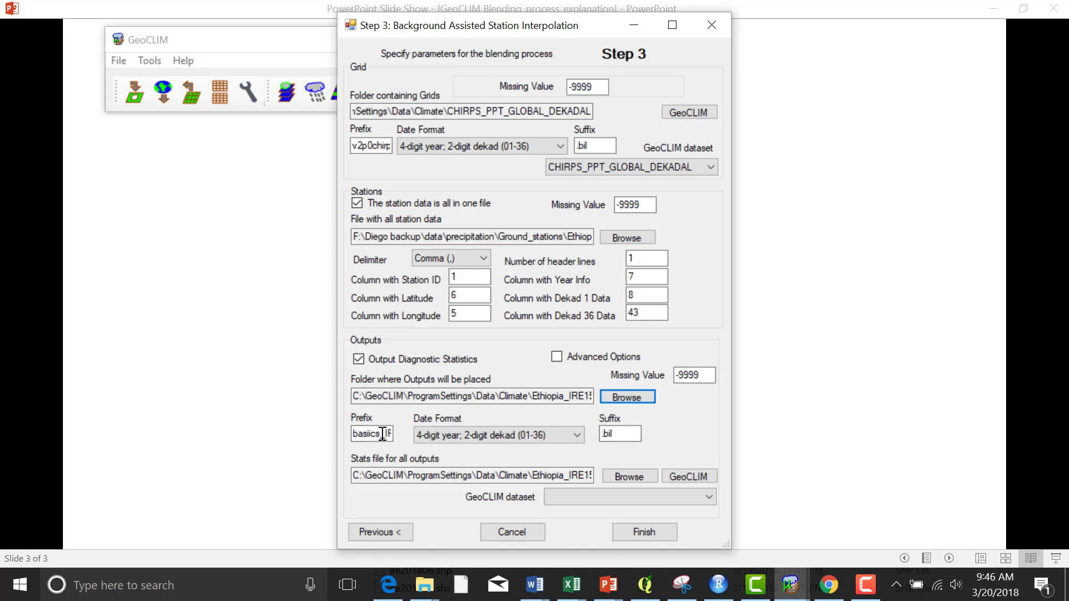
Check the file names in the existing Ethiopia_IRE150_dek folder and set the output prefix to ire.
click(424, 585)
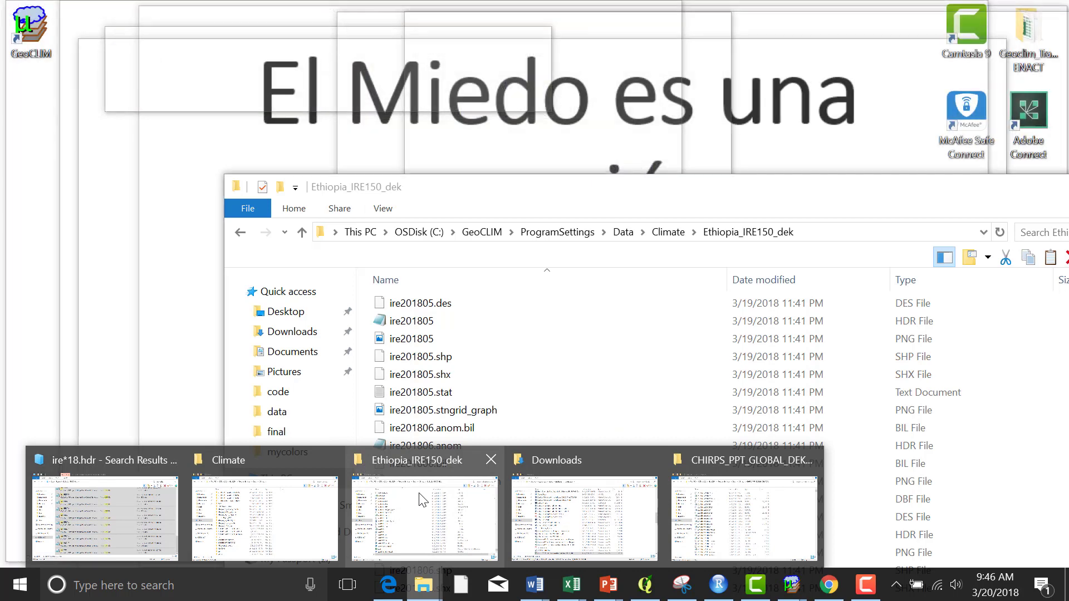
click(422, 498)
drag(566, 191, 452, 23)
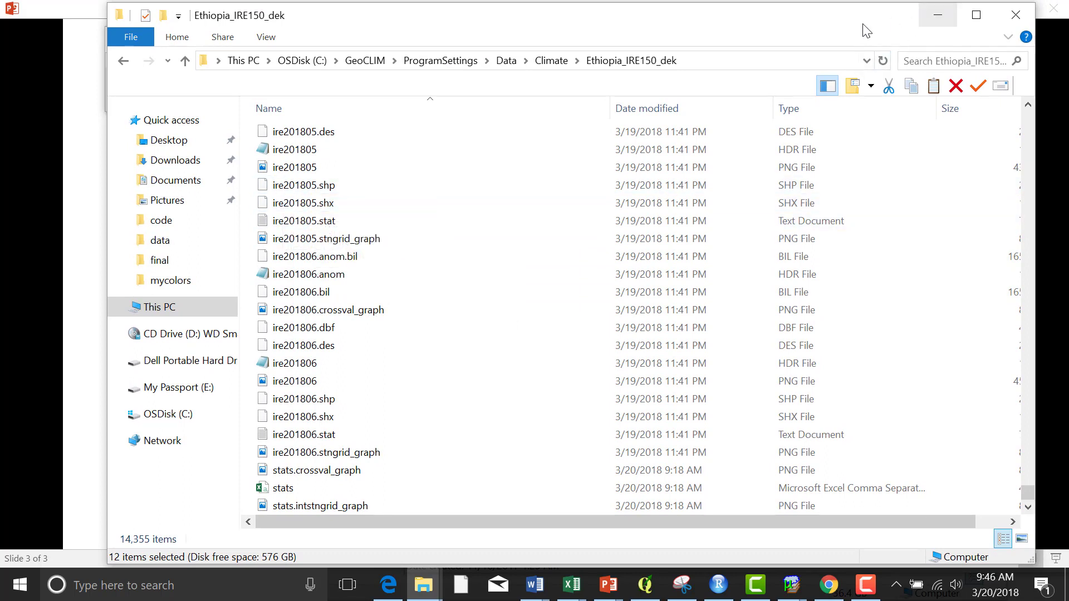
click(937, 15)
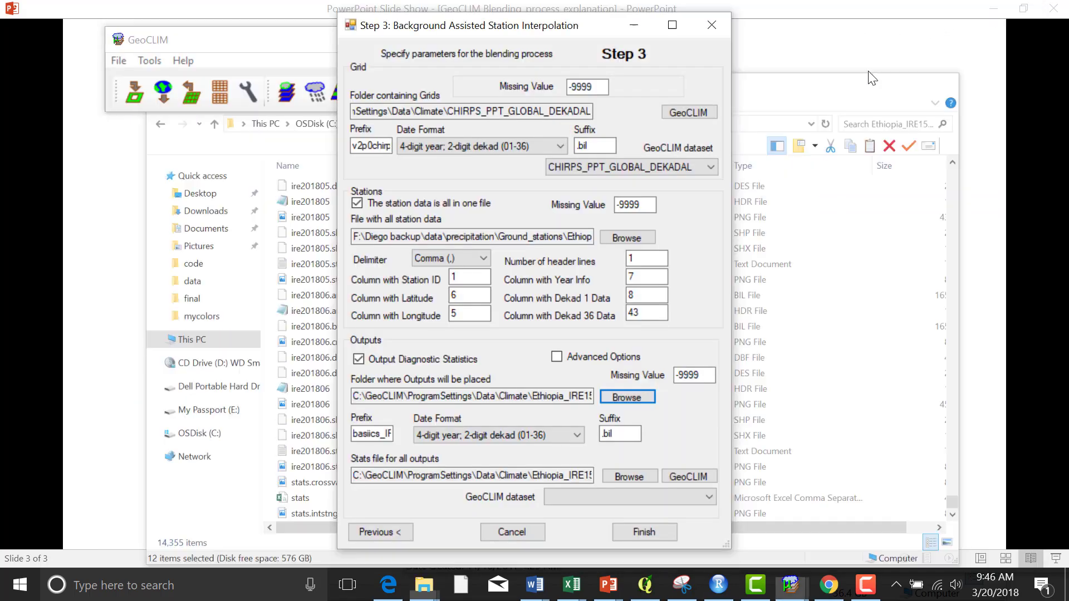
click(382, 434)
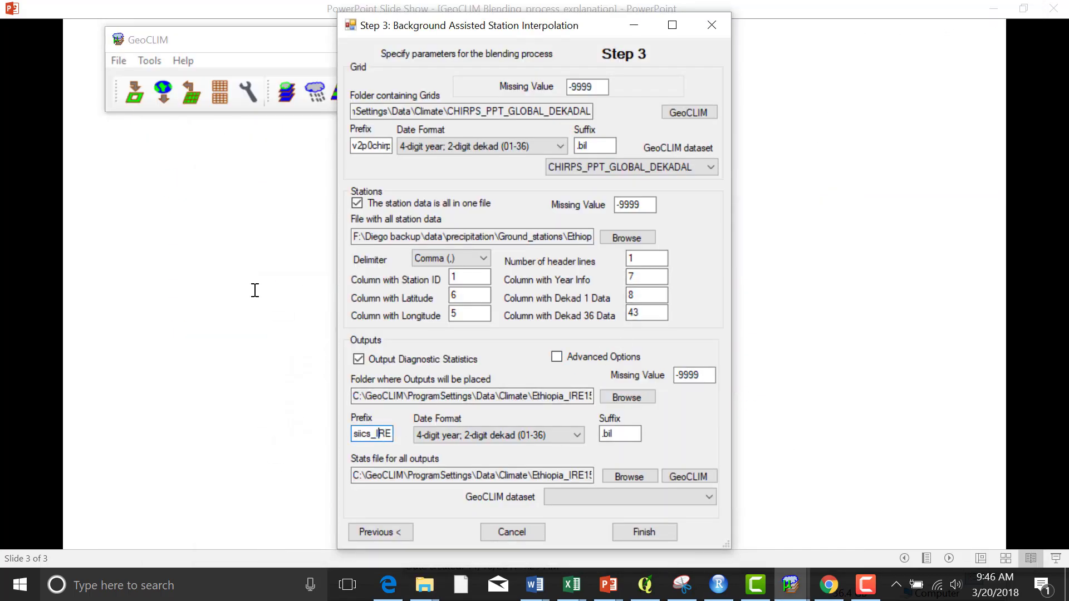
double_click(384, 434)
key(BackSpace)
text(ire)
Choose Ethiopia_IRE150_DEK as the output GeoCLIM dataset and show the advanced interpolation options, including the maximum effective distance.
click(715, 498)
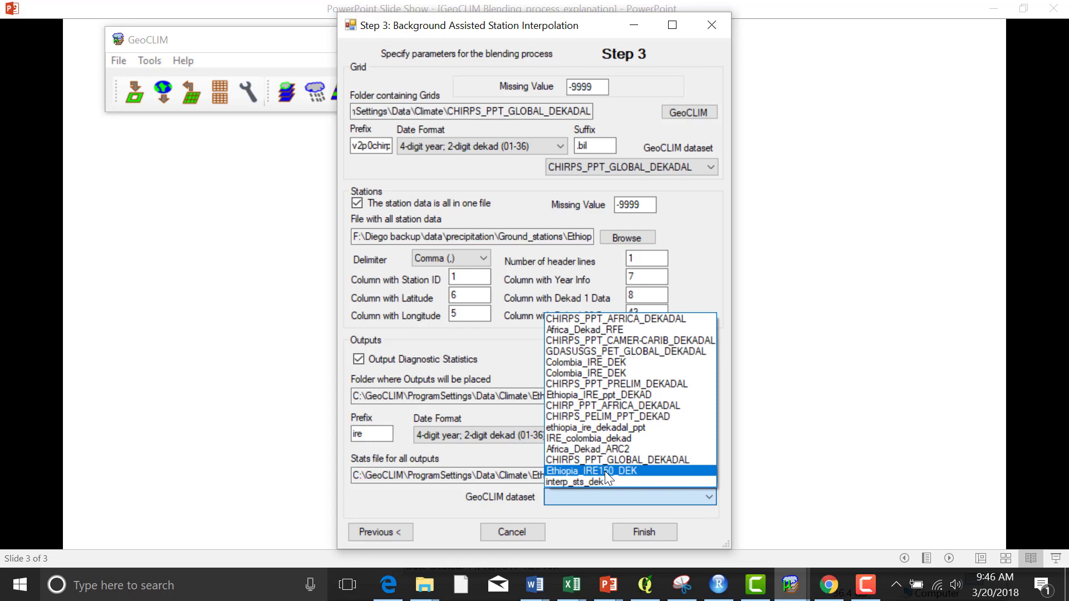
click(605, 471)
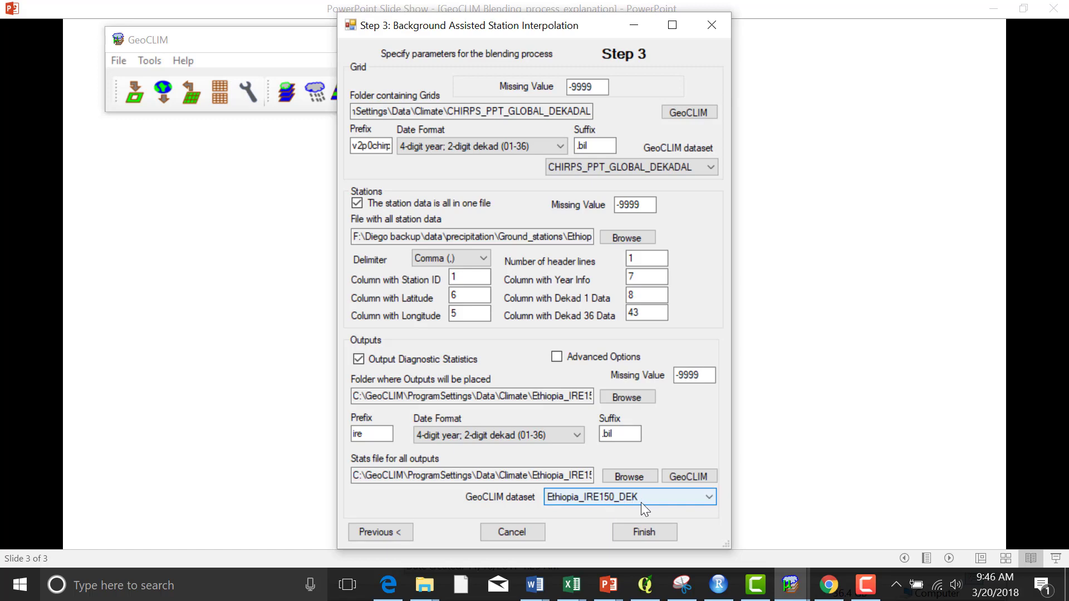
click(557, 357)
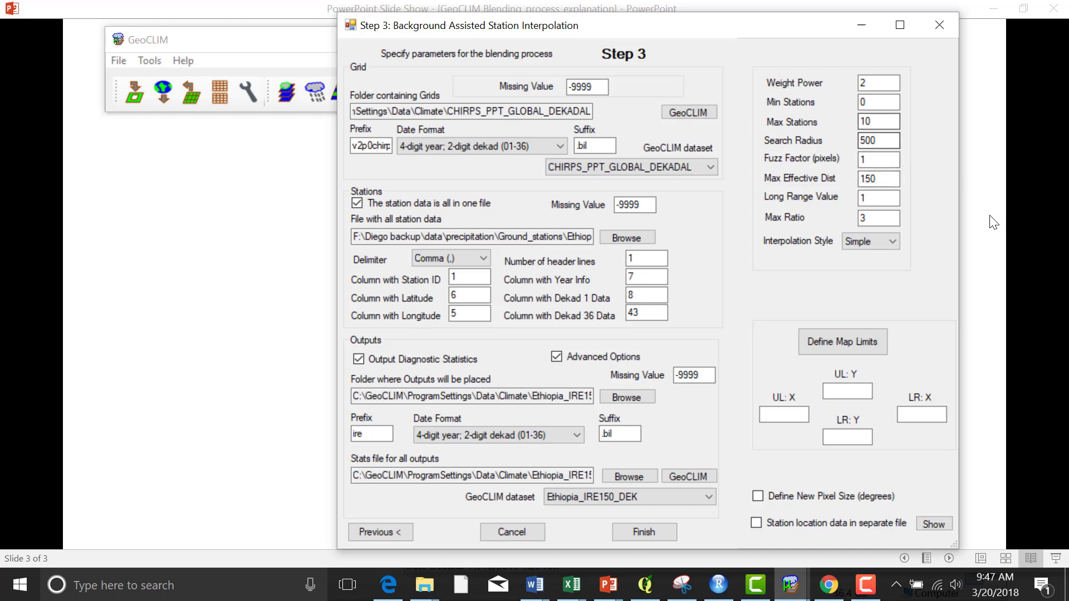
double_click(878, 177)
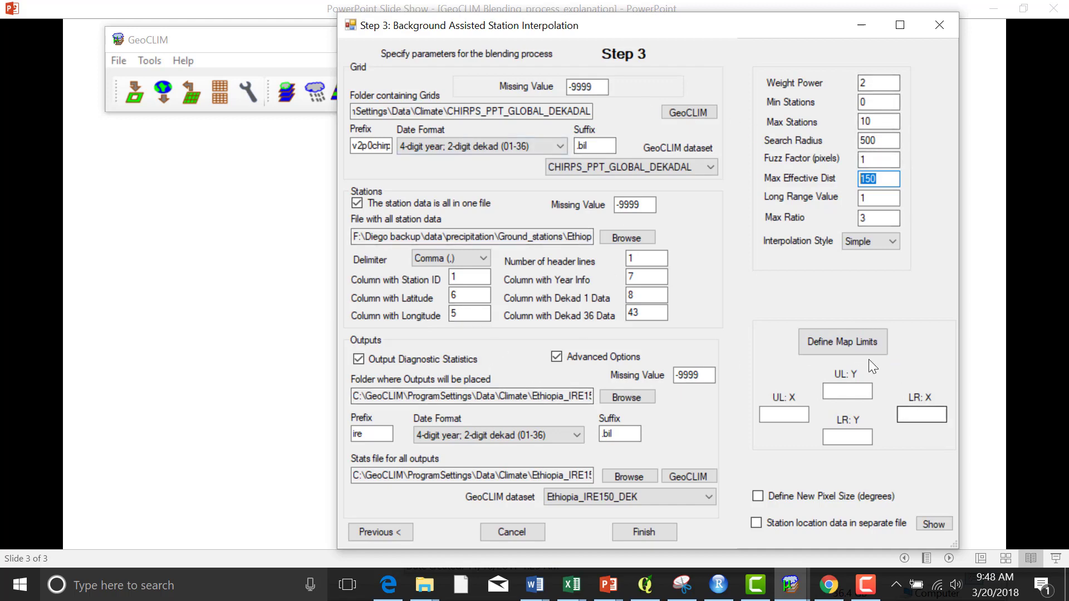
Define the map limits from the GeoCLIM region Ethiopia.
click(860, 343)
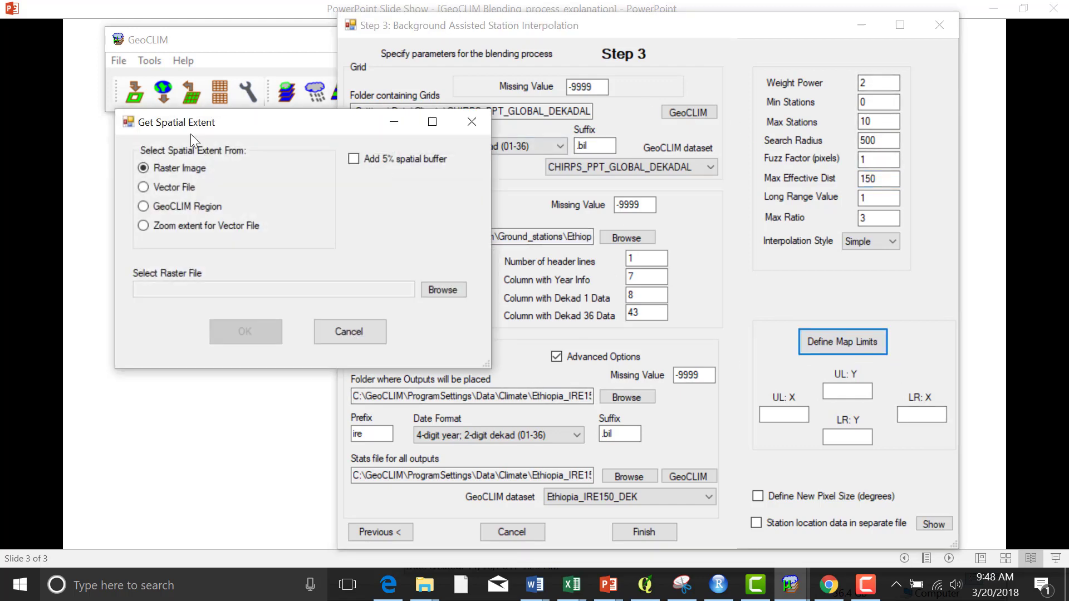
click(145, 207)
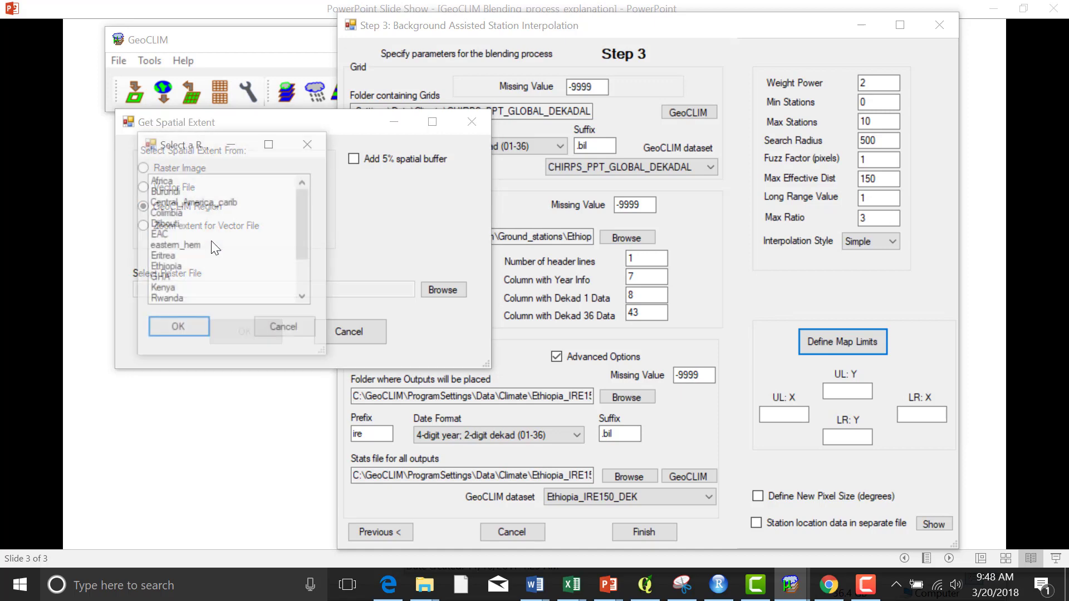
click(174, 269)
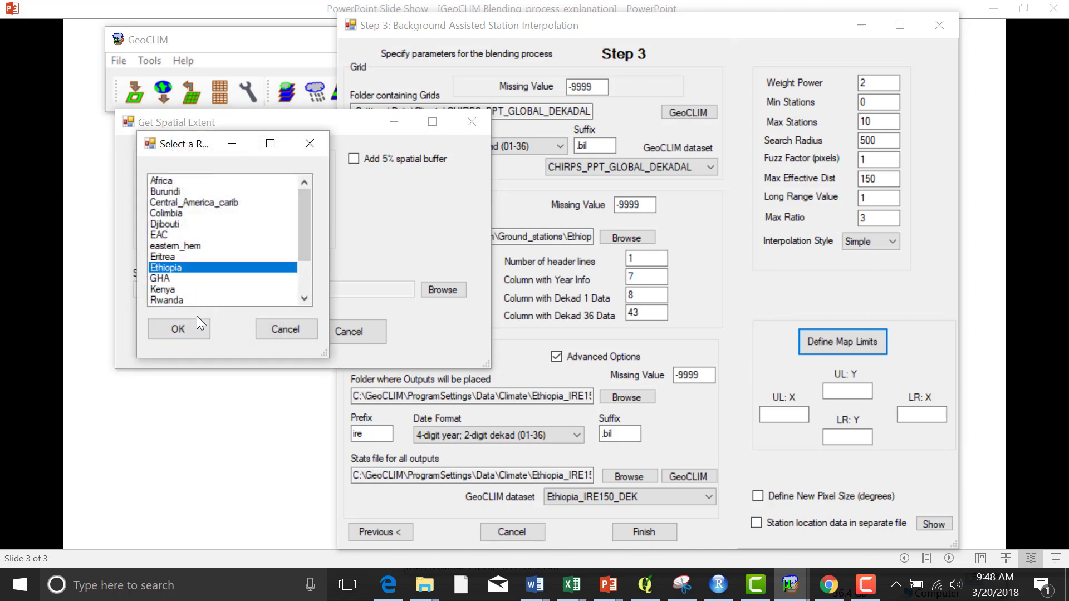
click(191, 327)
click(256, 329)
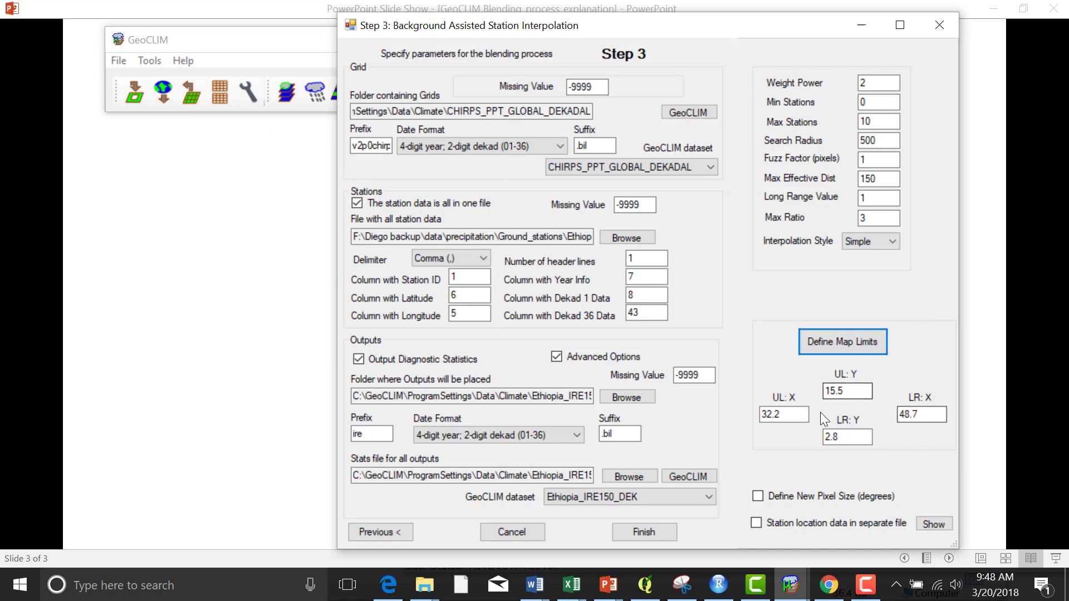
click(785, 414)
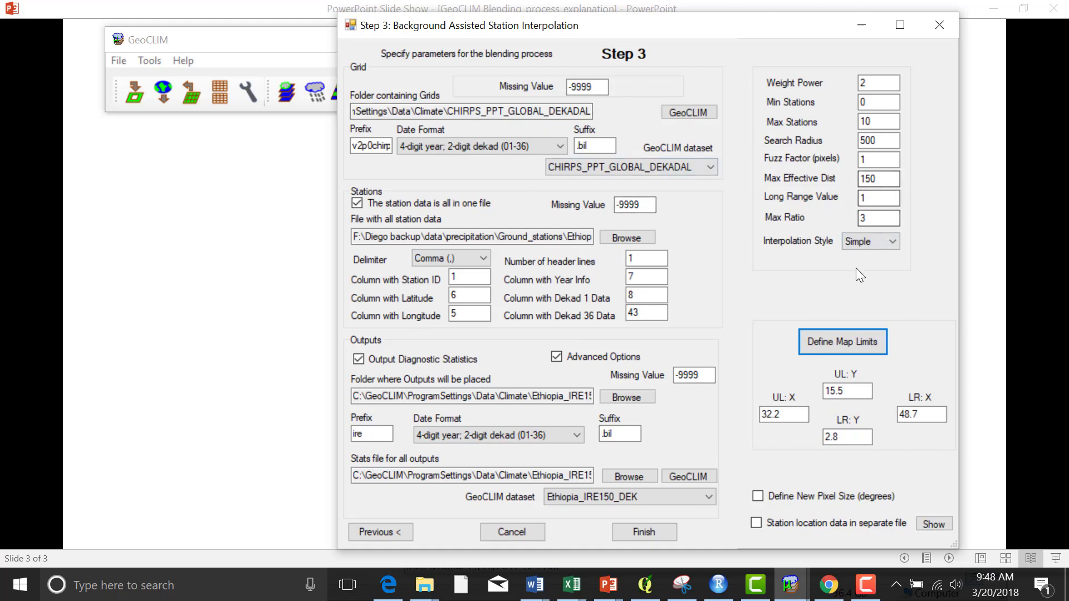
Finish the blending setup without making a new GeoCLIM dataset and enlarge the batch script editor window.
click(645, 532)
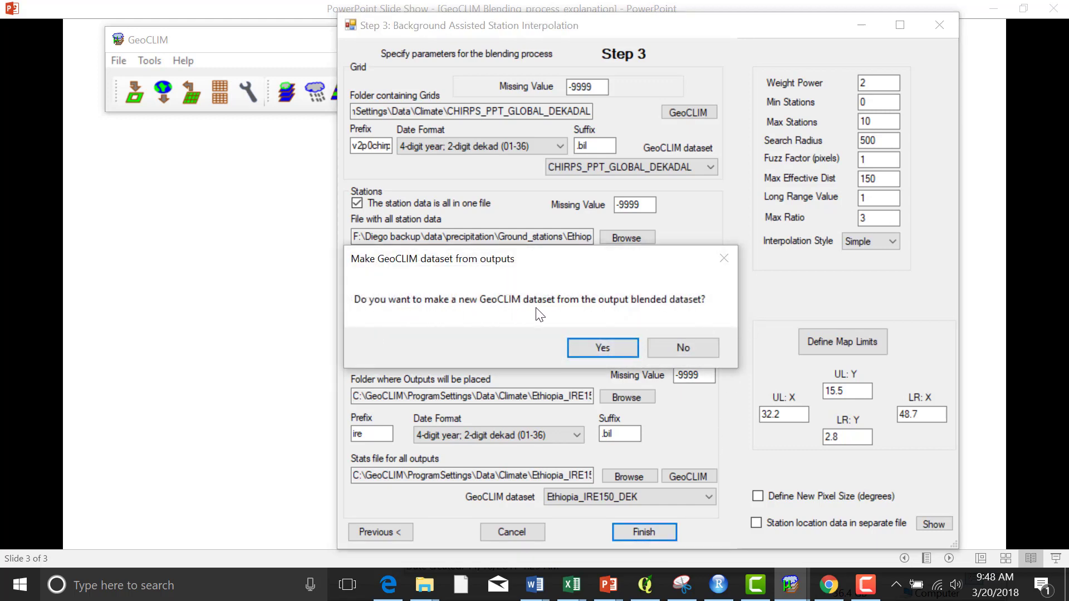
click(676, 346)
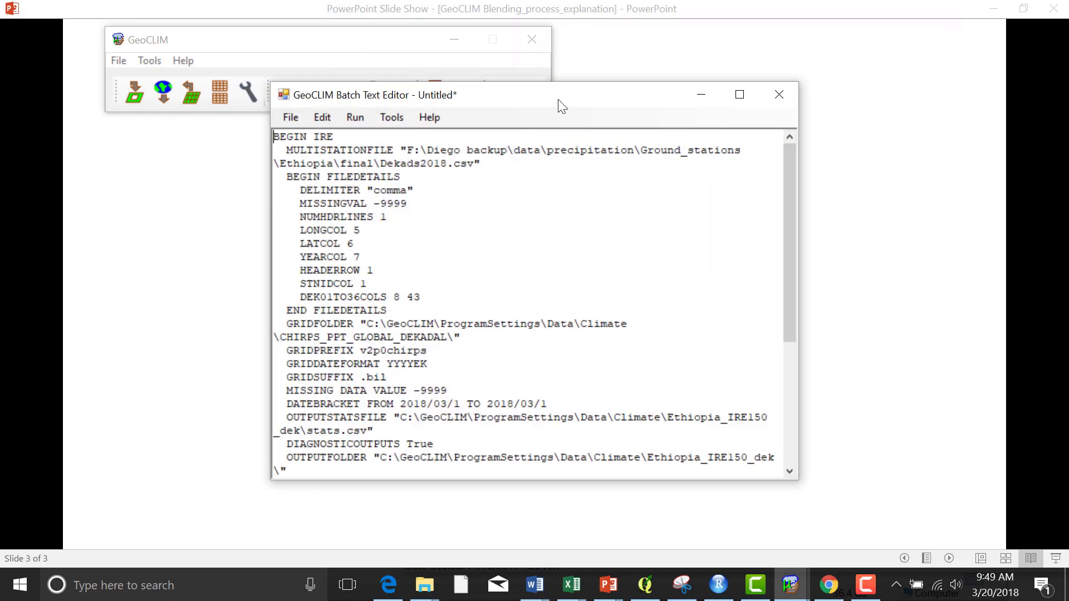
drag(558, 99, 545, 34)
drag(744, 409, 737, 545)
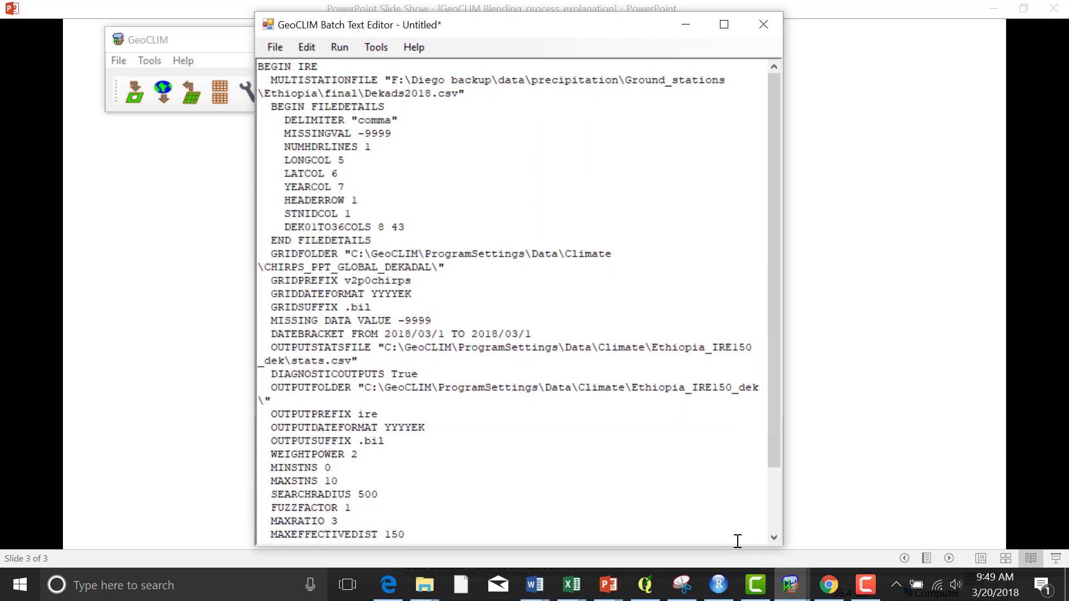
Examine the start and end dates in the script's DATEBRACKET line and the editor's file and help options.
double_click(428, 334)
drag(432, 333, 437, 333)
click(442, 333)
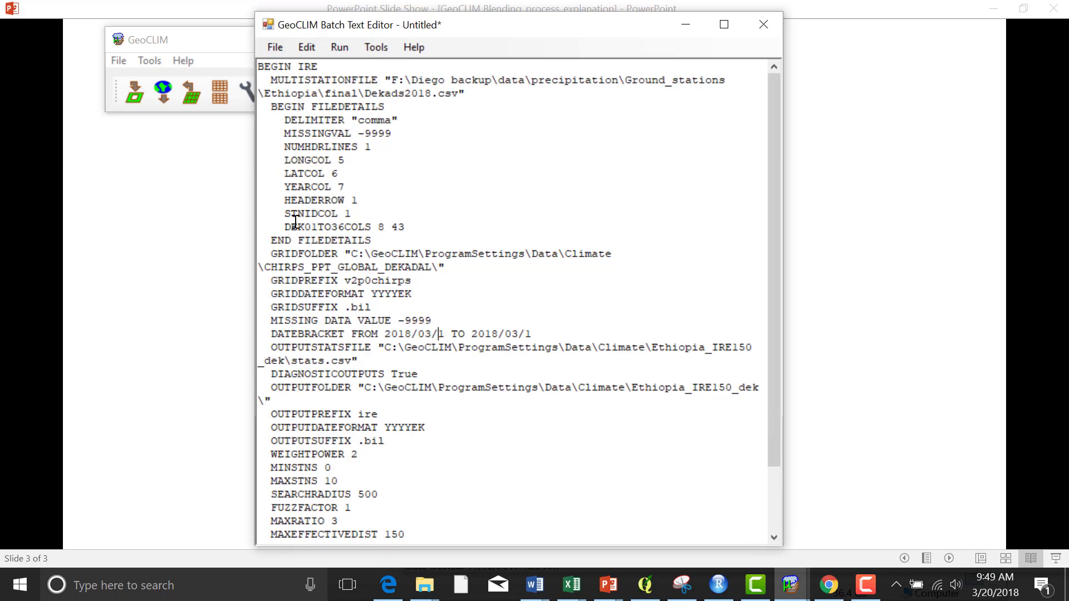
drag(512, 334, 520, 333)
click(527, 332)
click(275, 46)
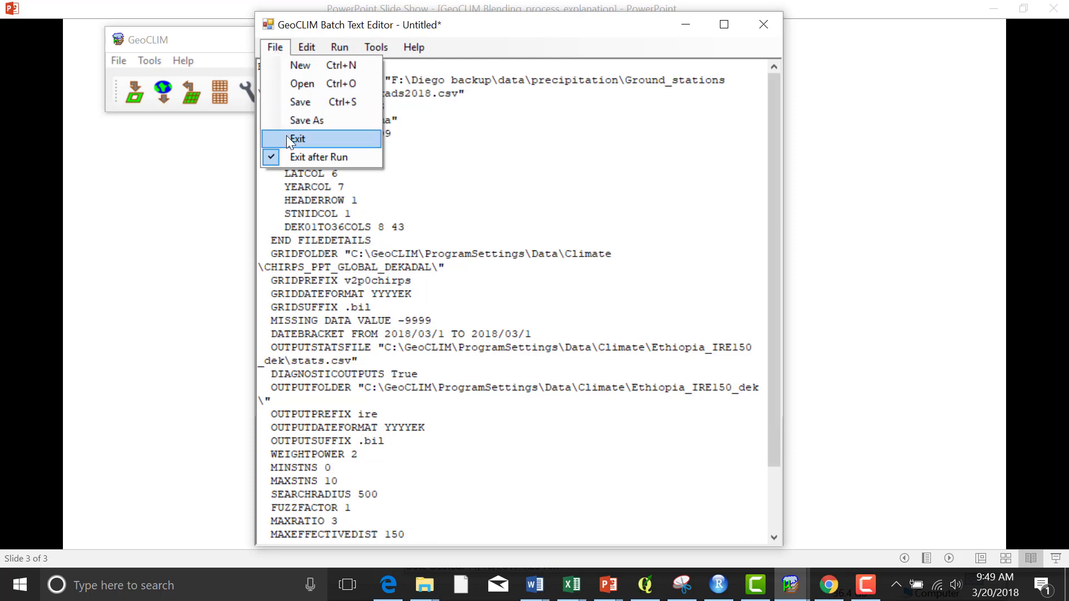
click(404, 20)
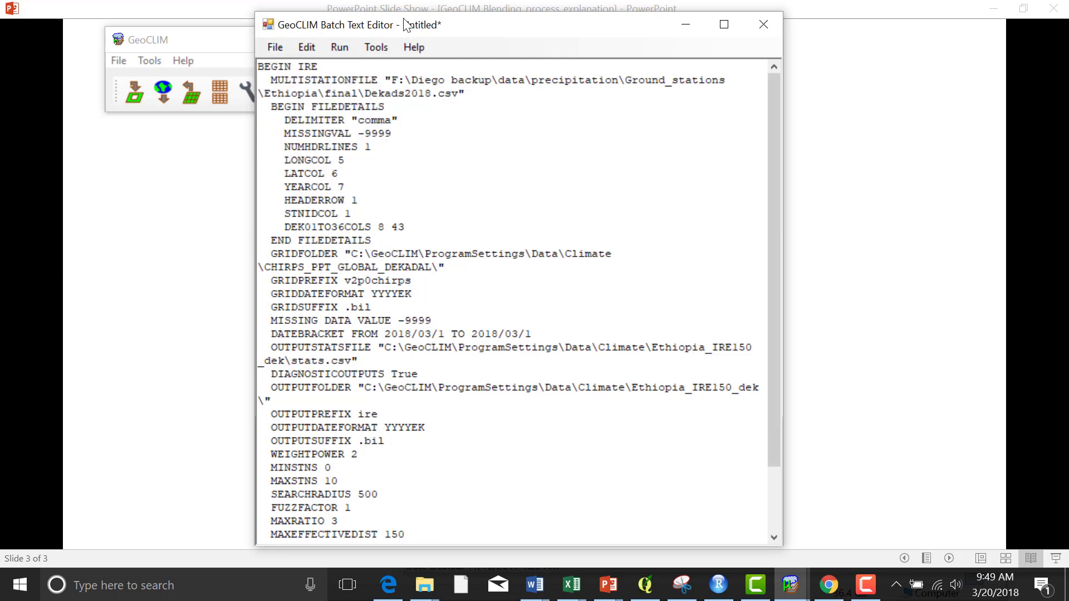
click(414, 47)
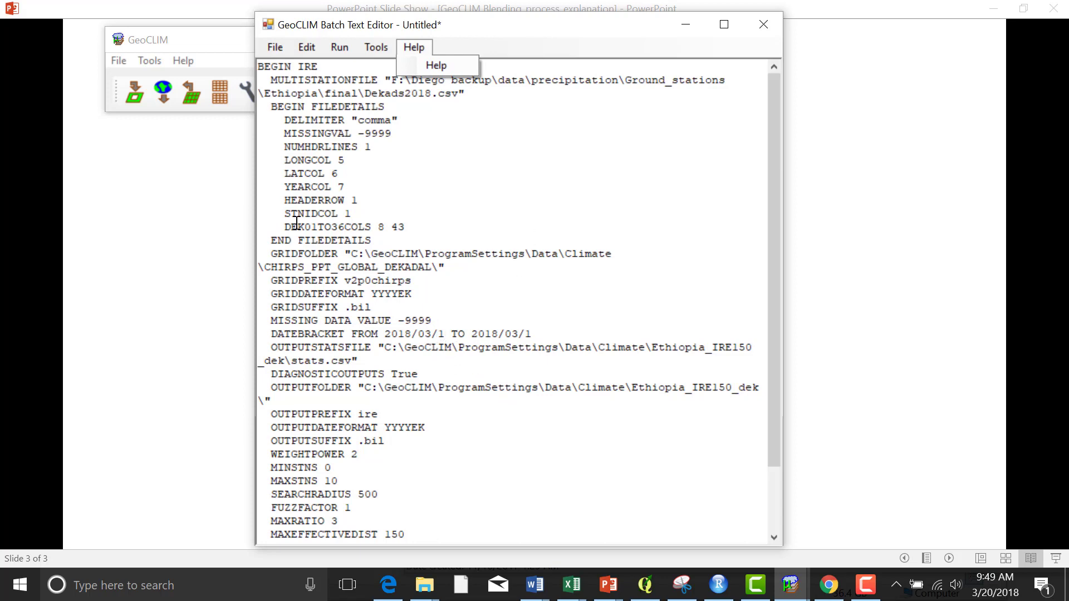
Try dekad 2 for the DATEBRACKET start and end dates and restore both to 2018/03/1.
click(466, 334)
key(BackSpace)
text(2)
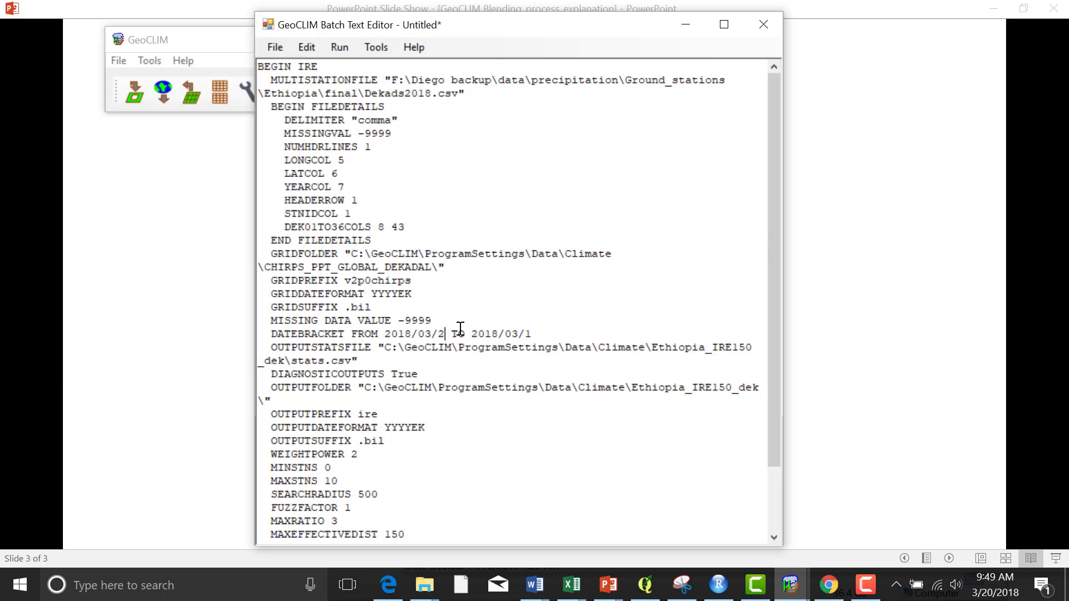
click(532, 334)
key(BackSpace)
text(2)
key(BackSpace)
text(1)
click(445, 333)
key(BackSpace)
text(1)
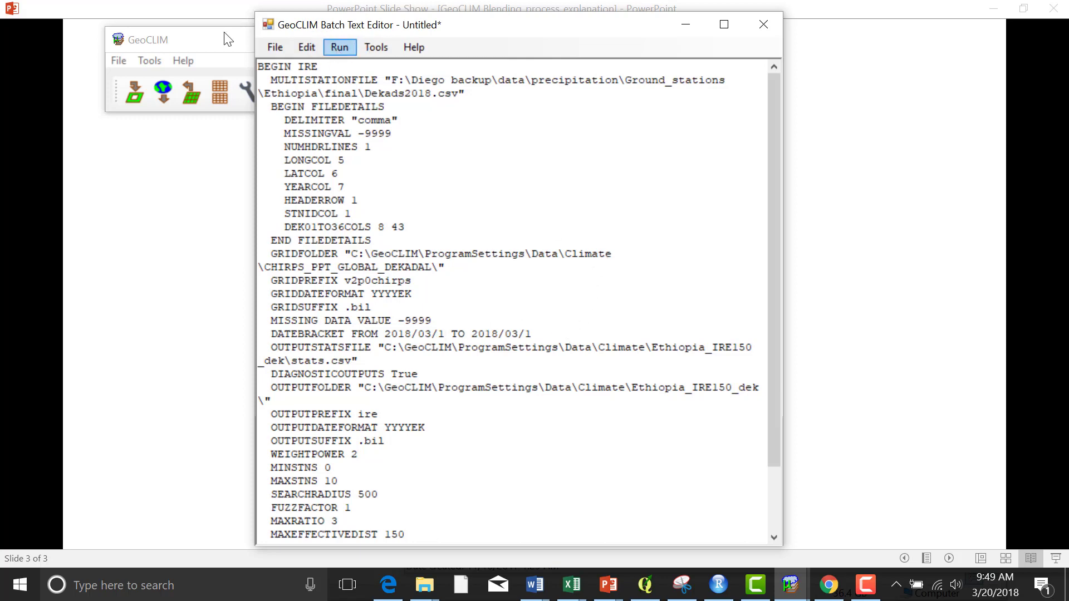
Run the blending batch script and close its plots, statistics file and console without saving the script.
click(339, 47)
click(348, 65)
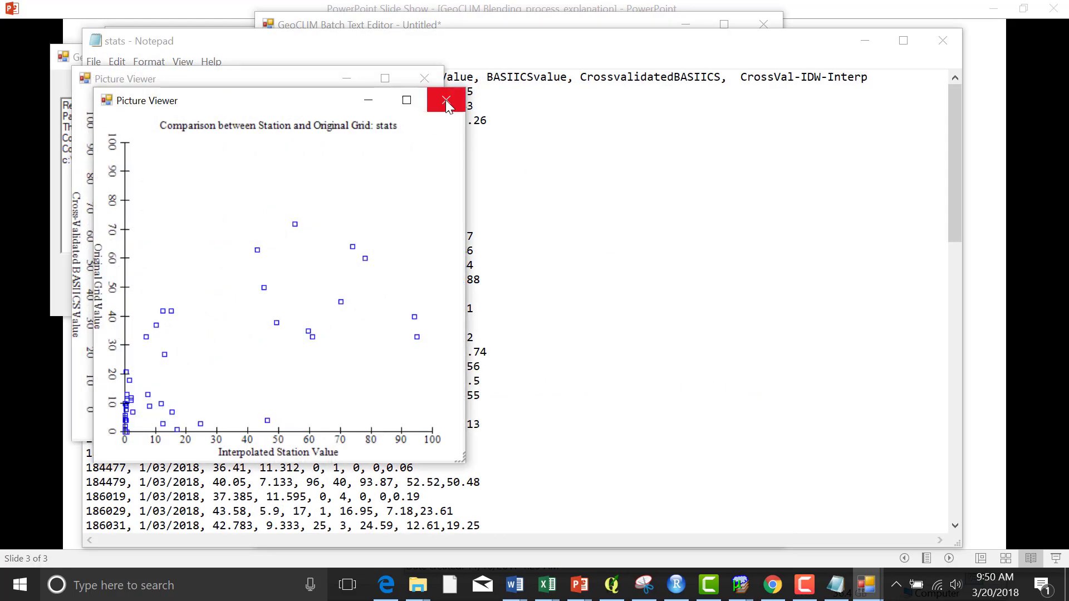
click(444, 101)
click(425, 79)
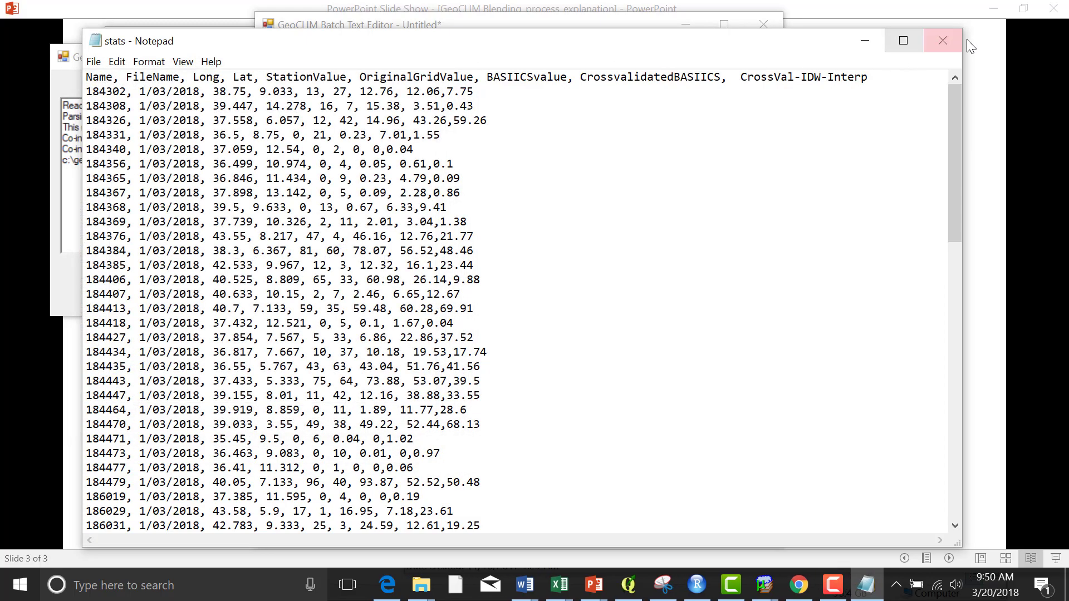
click(941, 40)
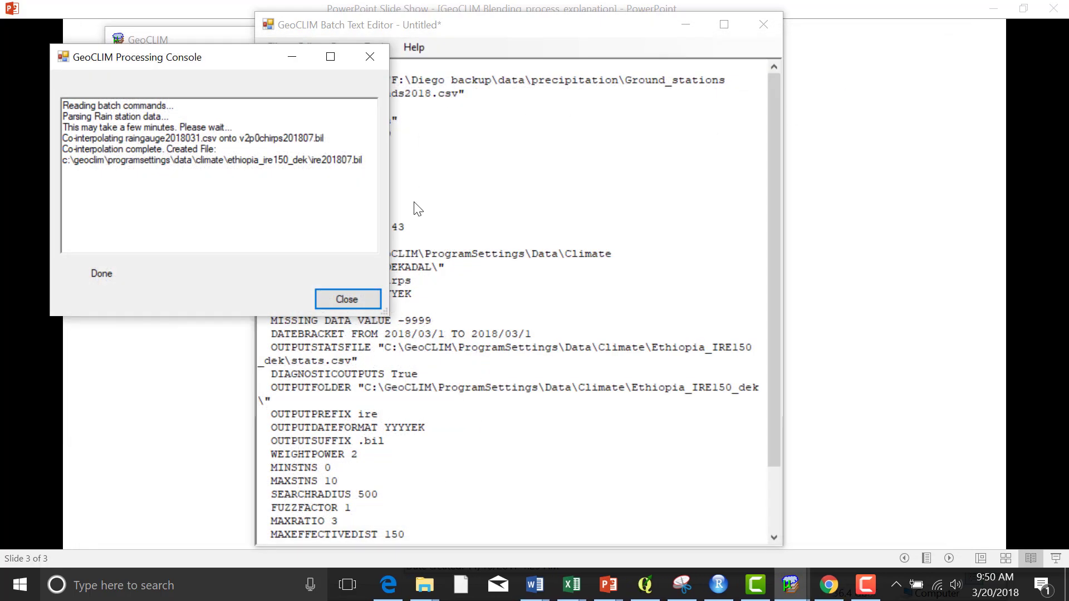
click(350, 296)
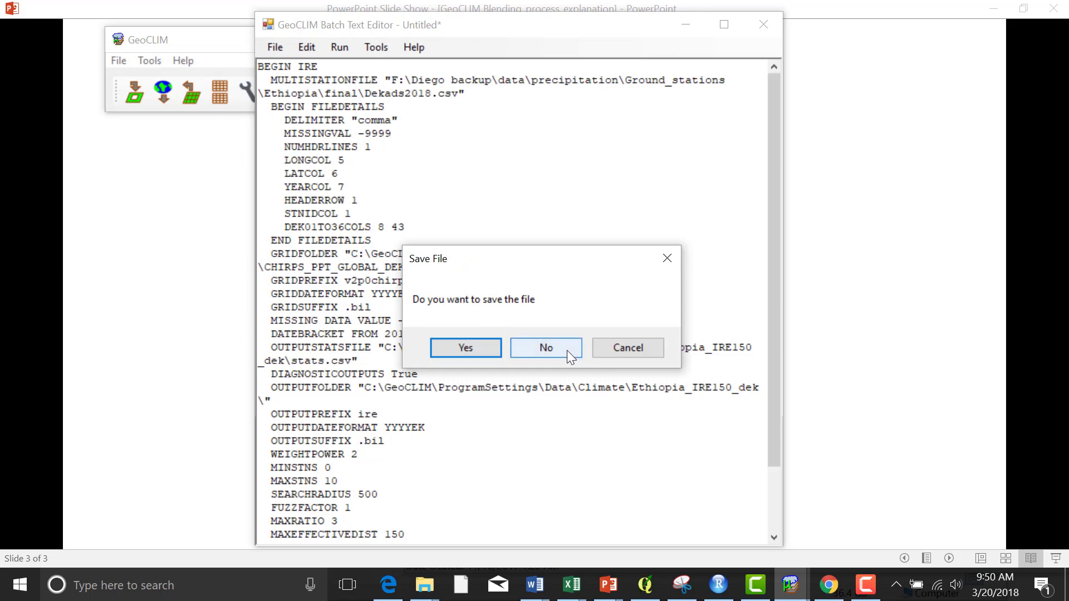
click(546, 348)
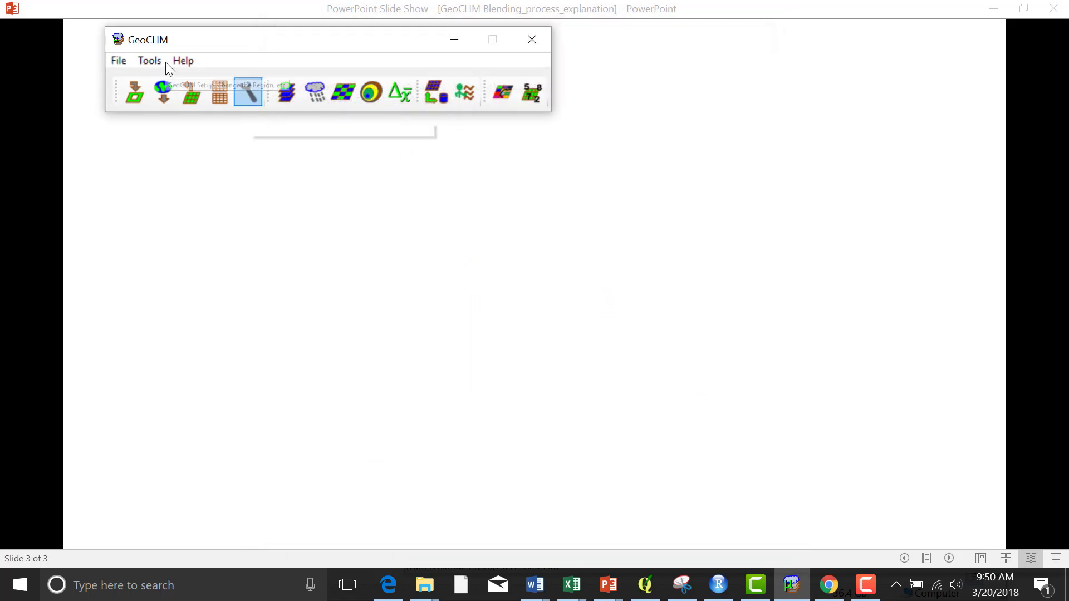
Check which precipitation dataset is selected in the GeoCLIM data settings and cancel without changing the datasets.
click(249, 92)
click(208, 149)
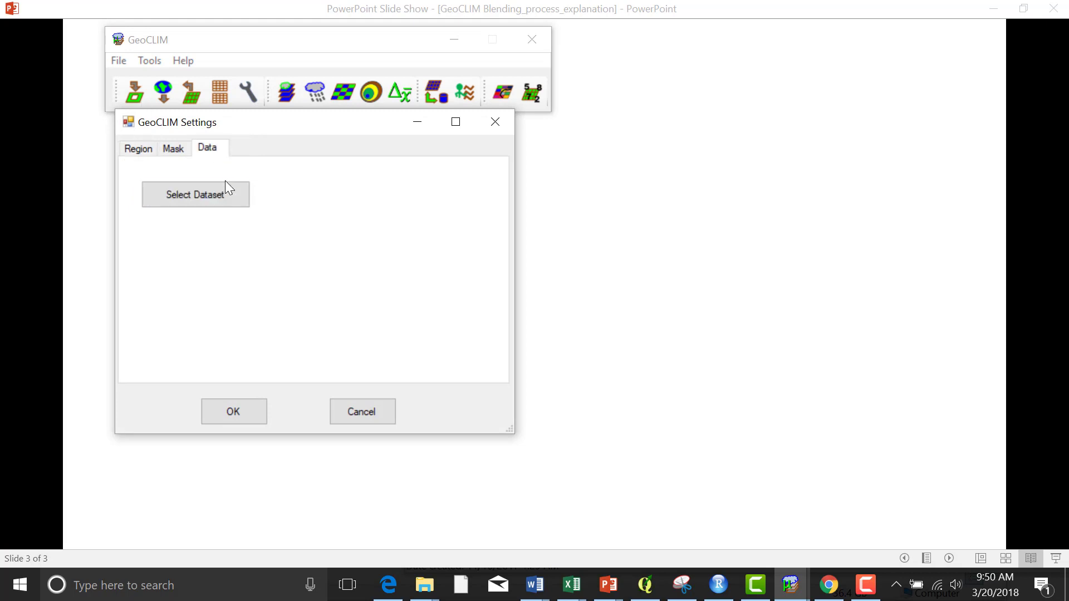
click(232, 192)
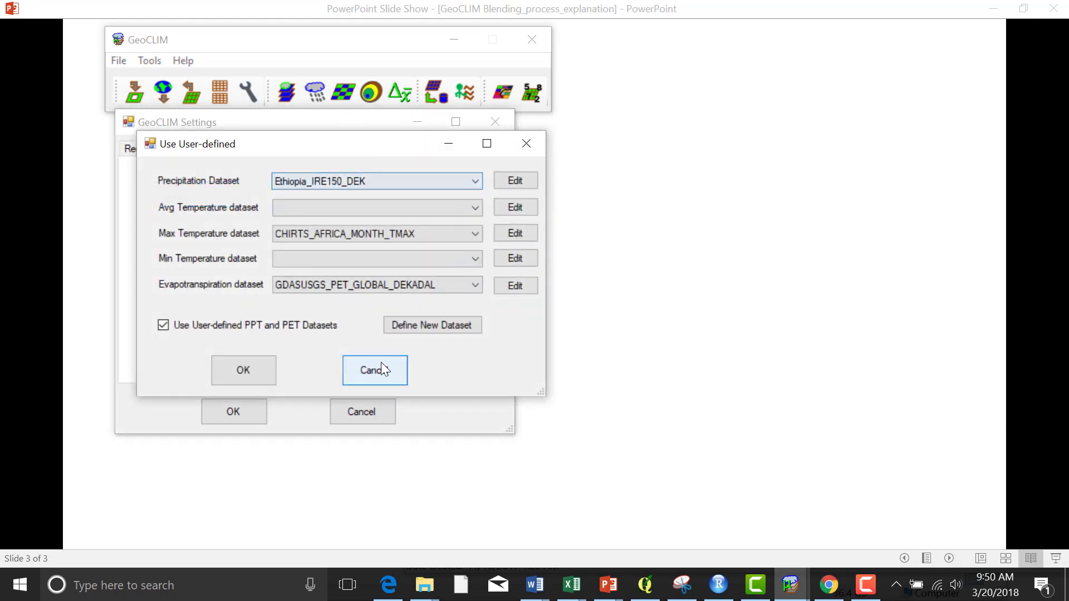
click(371, 372)
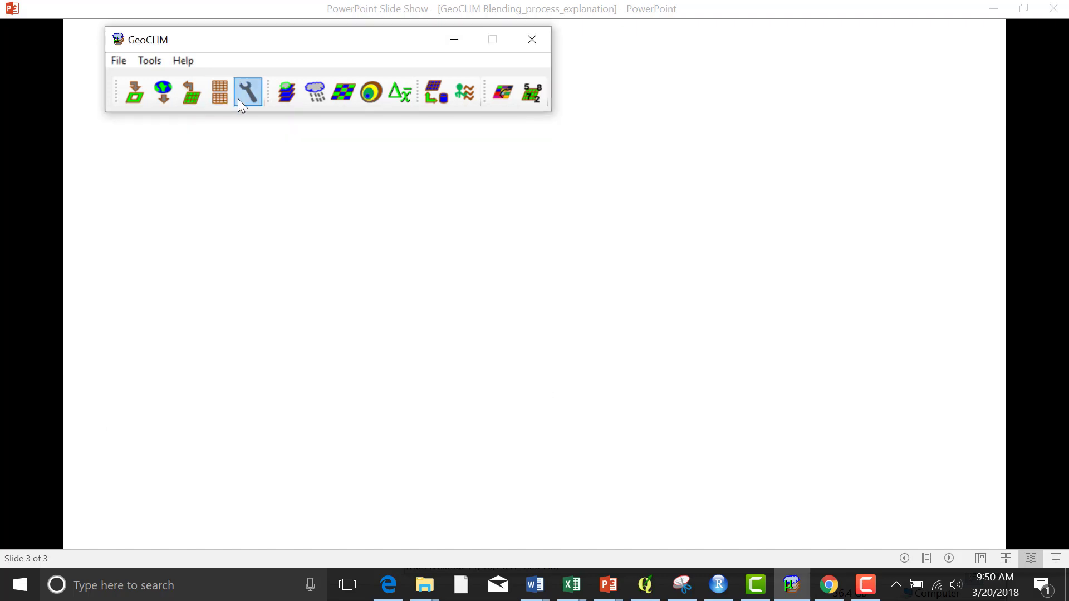
Examine the latest 2018 dekads at the end of the available rainfall data list and close the list.
click(219, 93)
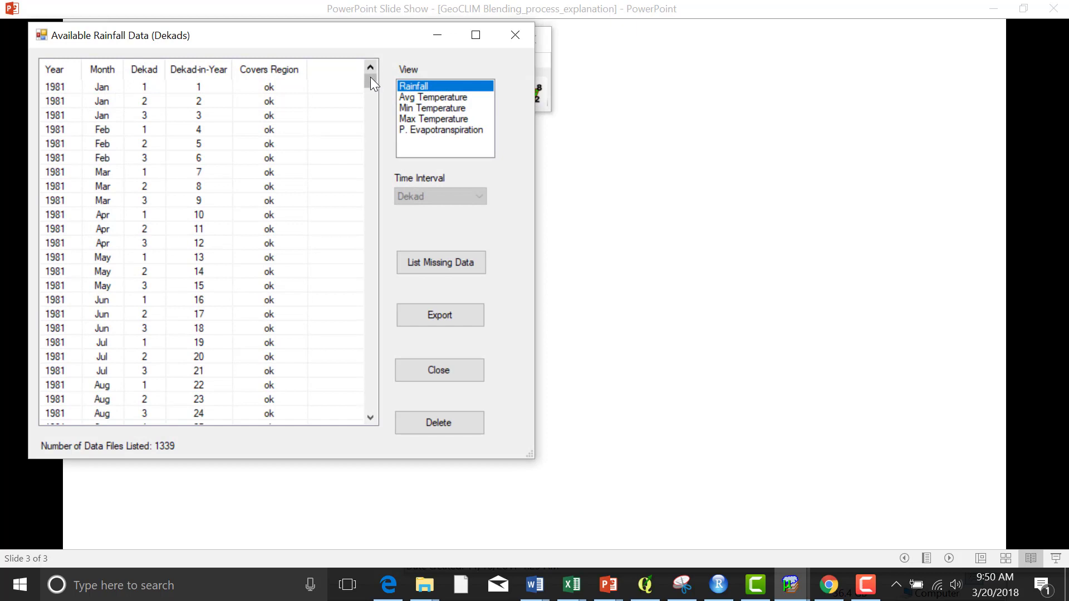
drag(370, 76, 44, 417)
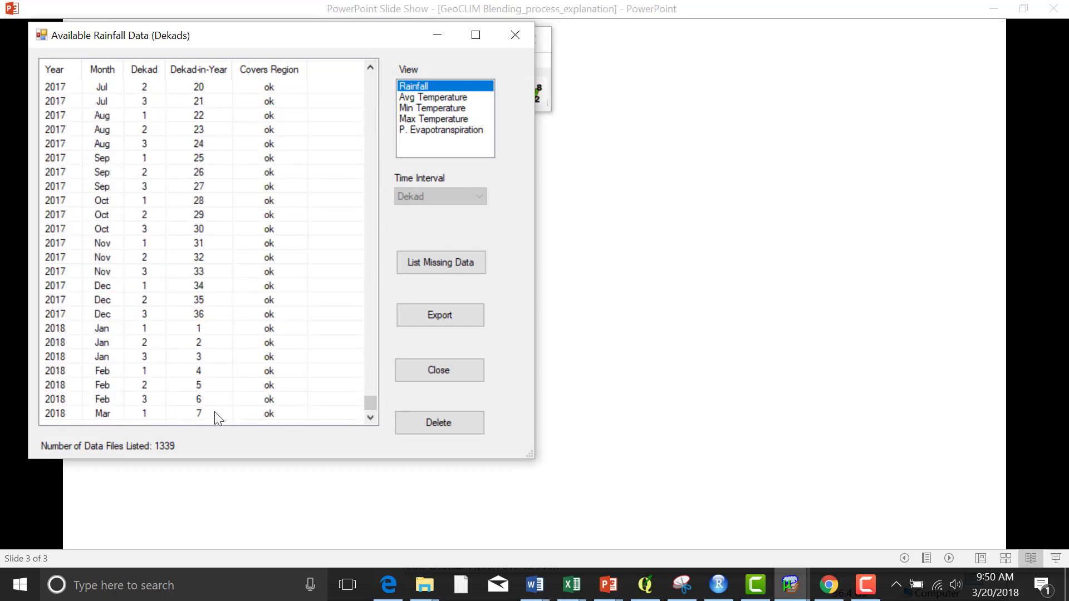
click(453, 369)
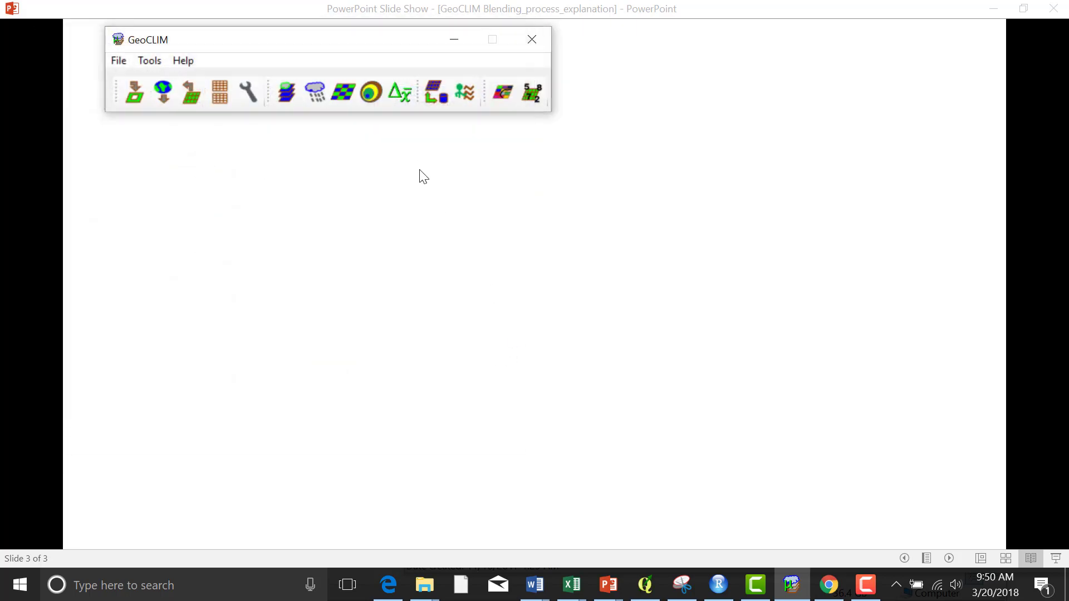